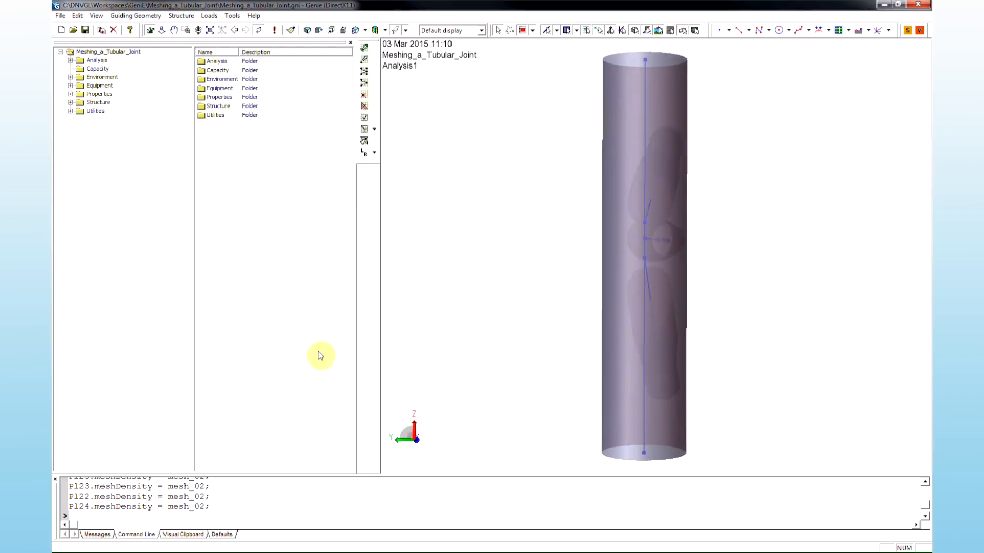
- Assign the mesh_02 mesh density to every plate of the tubular joint model
{"action": "left_click", "coordinate": [70, 93]}
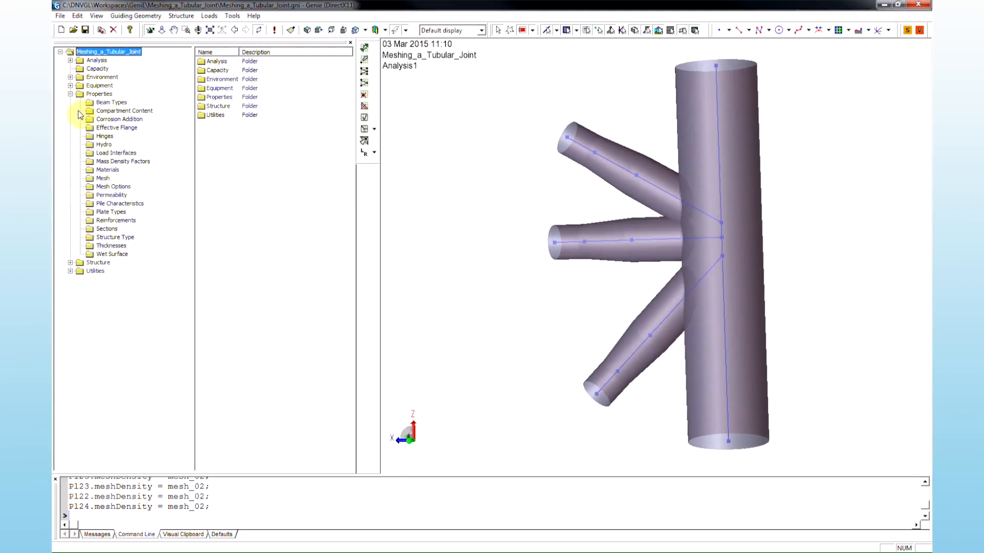
{"action": "left_click", "coordinate": [103, 179]}
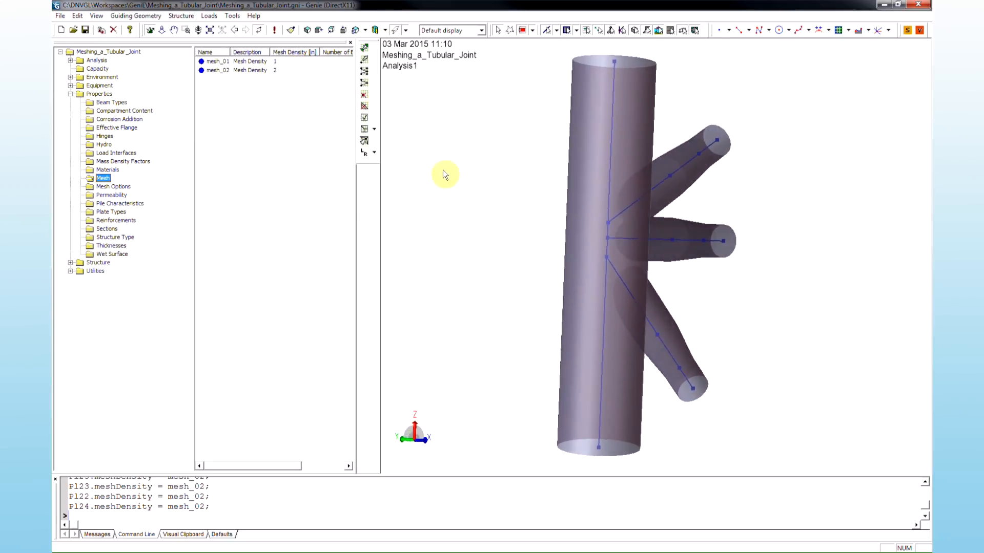
{"action": "left_click", "coordinate": [475, 242]}
{"action": "scroll", "coordinate": [476, 244], "scroll_direction": "down", "scroll_amount": 1}
{"action": "key", "text": "F5"}
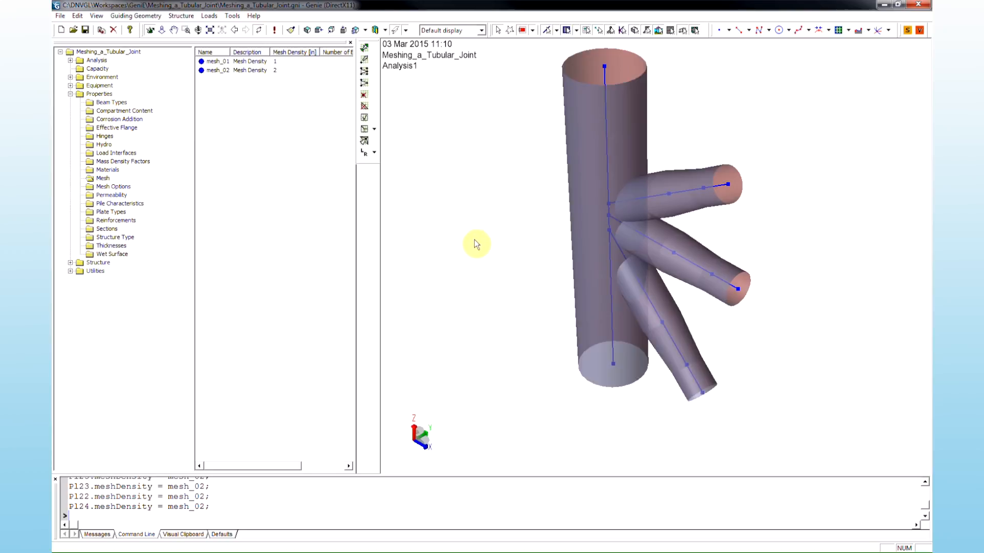
{"action": "middle_click_drag", "start_coordinate": [481, 202], "coordinate": [492, 148]}
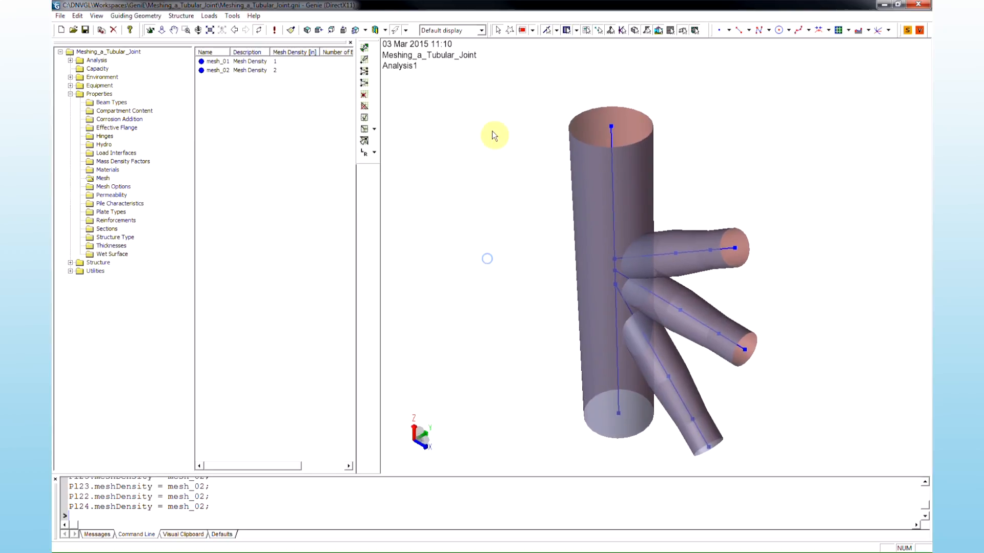
{"action": "left_click_drag", "start_coordinate": [489, 81], "coordinate": [819, 467]}
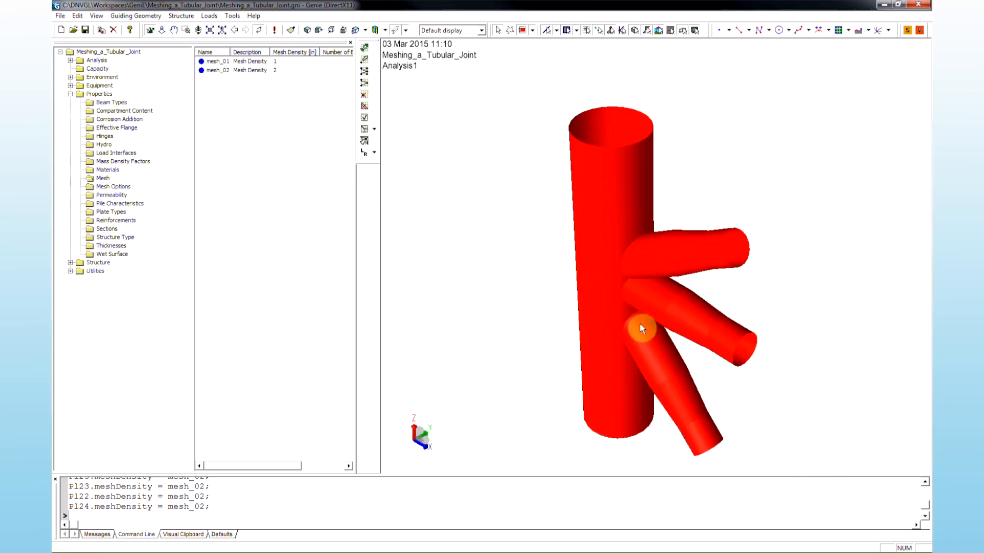
{"action": "left_click", "coordinate": [287, 72]}
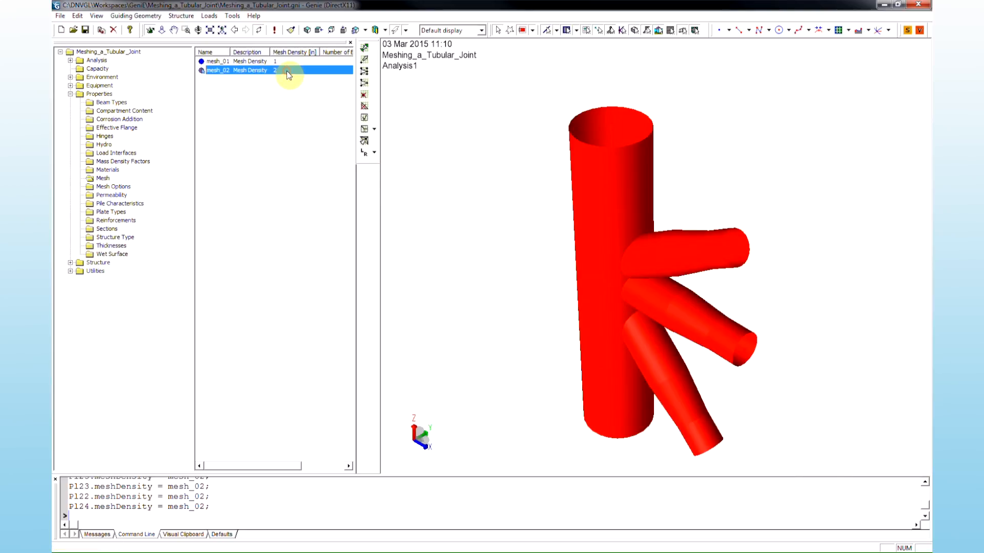
{"action": "right_click", "coordinate": [287, 71]}
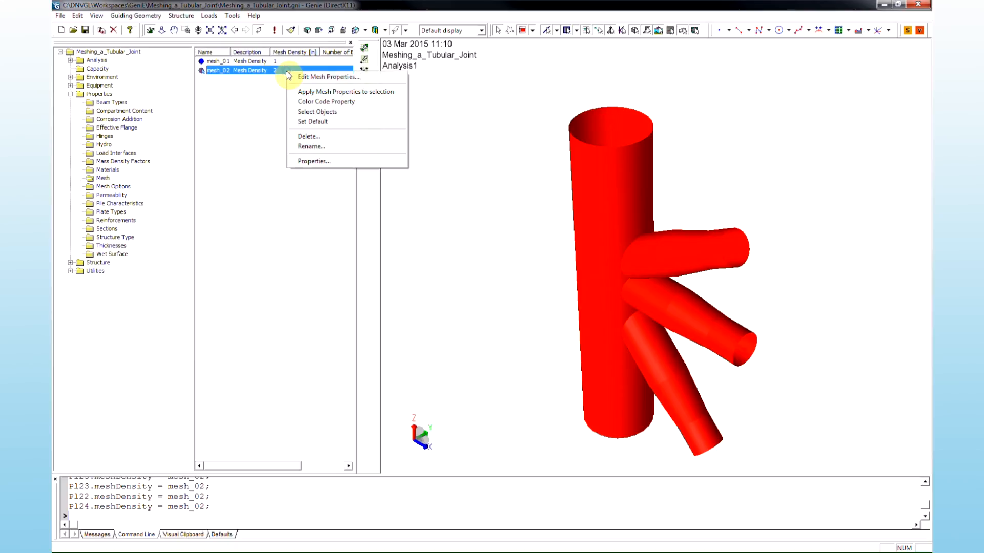
{"action": "left_click", "coordinate": [401, 94]}
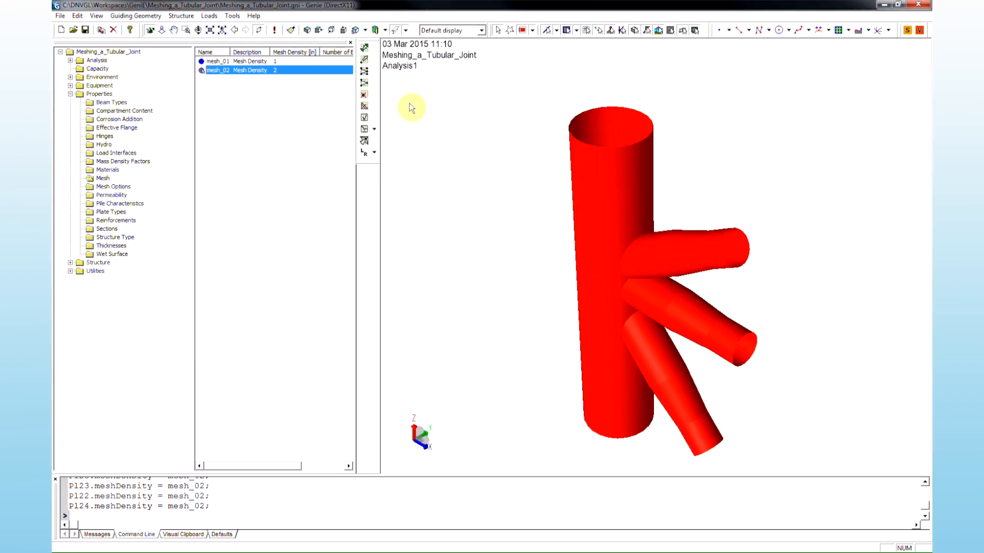
{"action": "left_click", "coordinate": [410, 107]}
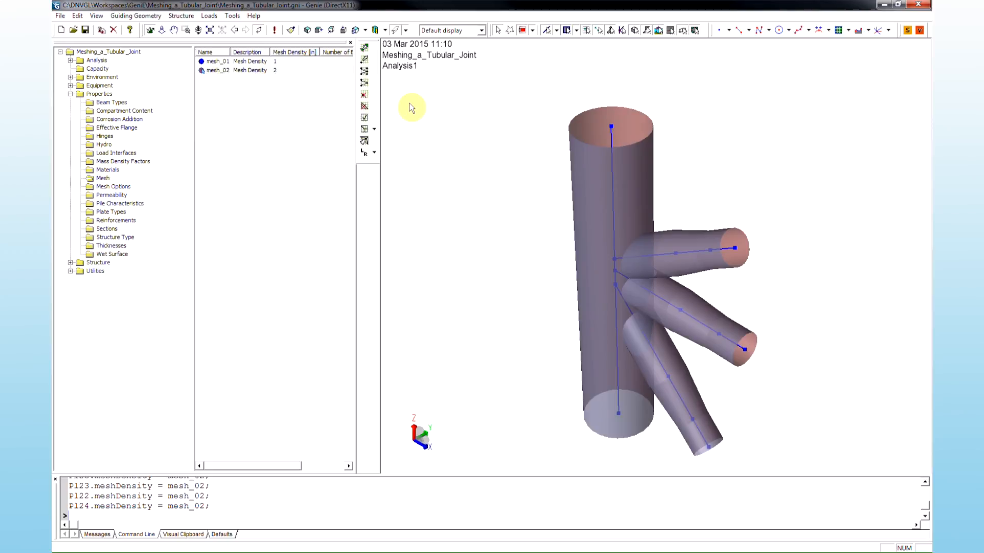
- Run Analysis1 from the Activity Monitor to generate the mesh
{"action": "left_click", "coordinate": [70, 61]}
{"action": "left_click", "coordinate": [80, 68]}
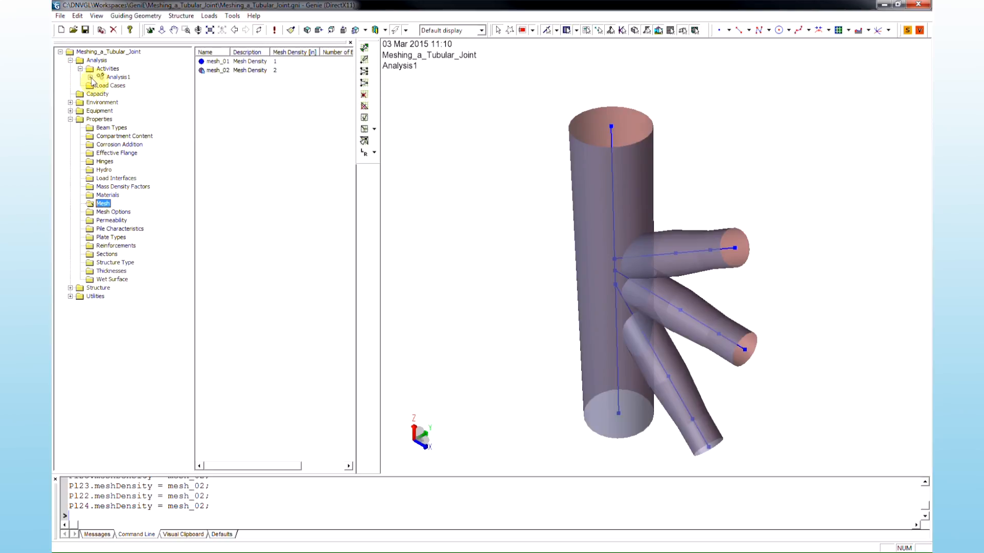
{"action": "left_click", "coordinate": [90, 77]}
{"action": "right_click", "coordinate": [123, 78]}
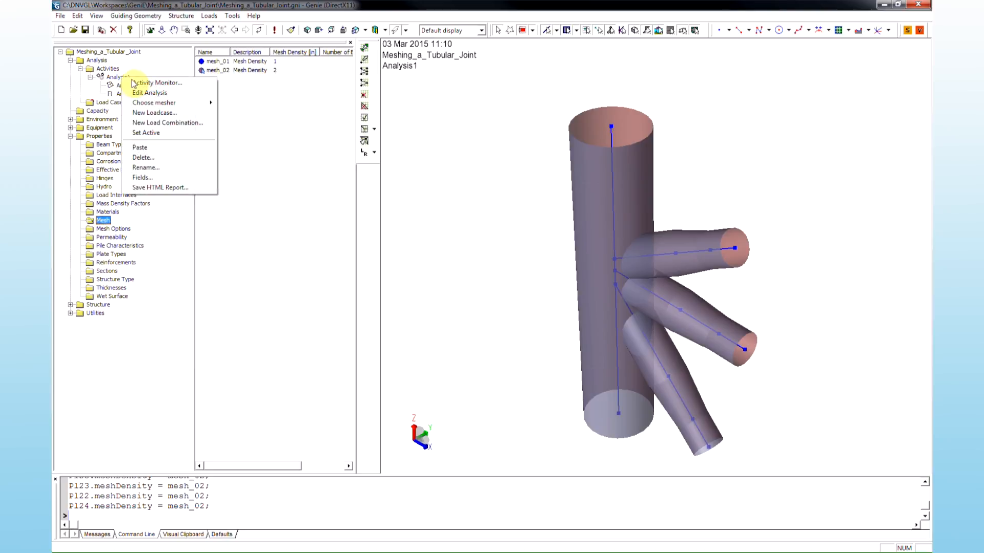
{"action": "left_click", "coordinate": [191, 87]}
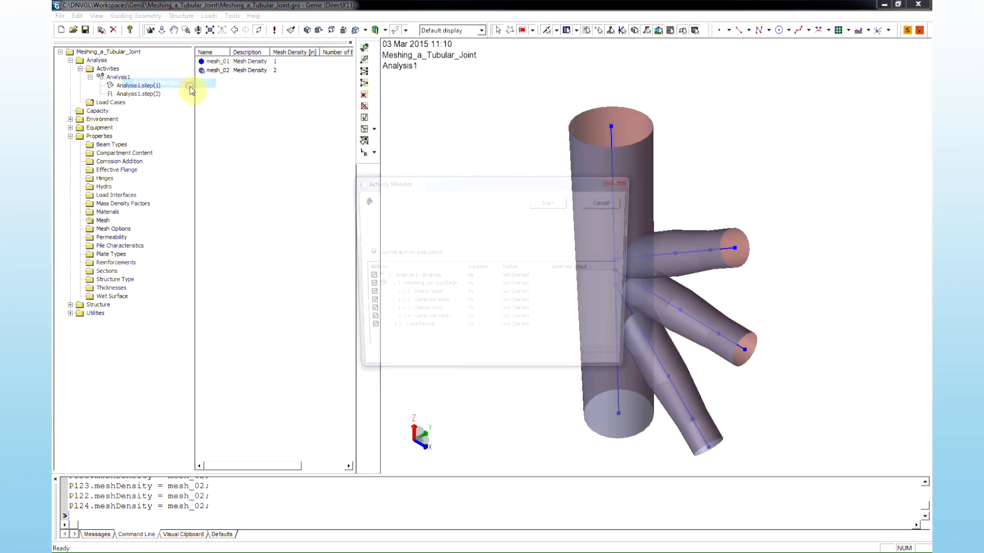
{"action": "left_click", "coordinate": [550, 201]}
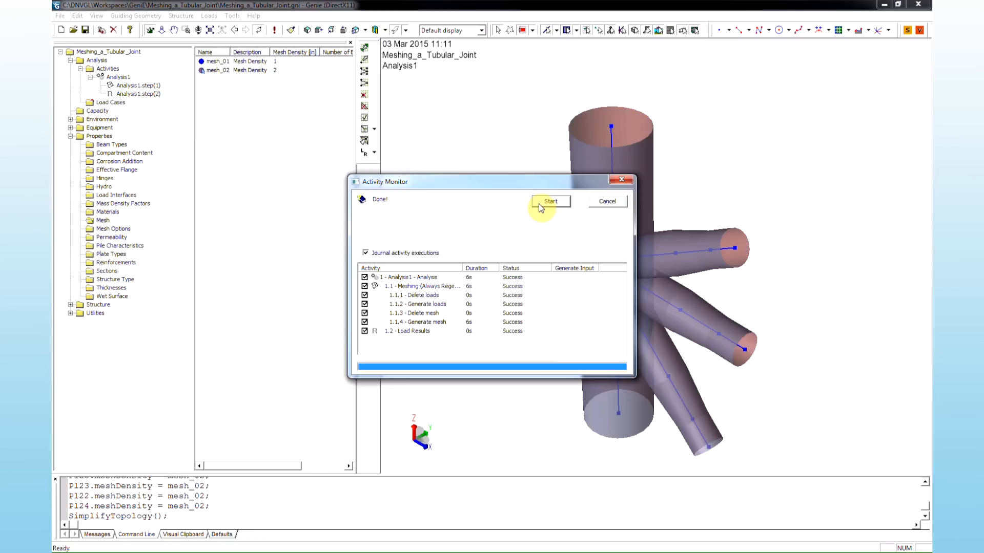
{"action": "left_click", "coordinate": [594, 205]}
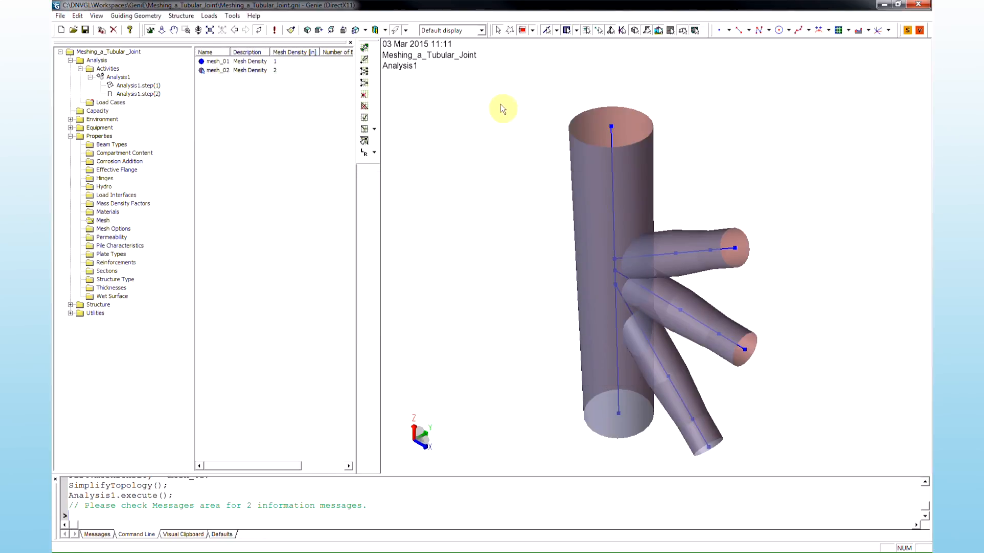
- Switch the display to Mesh - All and inspect the generated mesh at the brace-to-chord intersection
{"action": "left_click", "coordinate": [482, 30]}
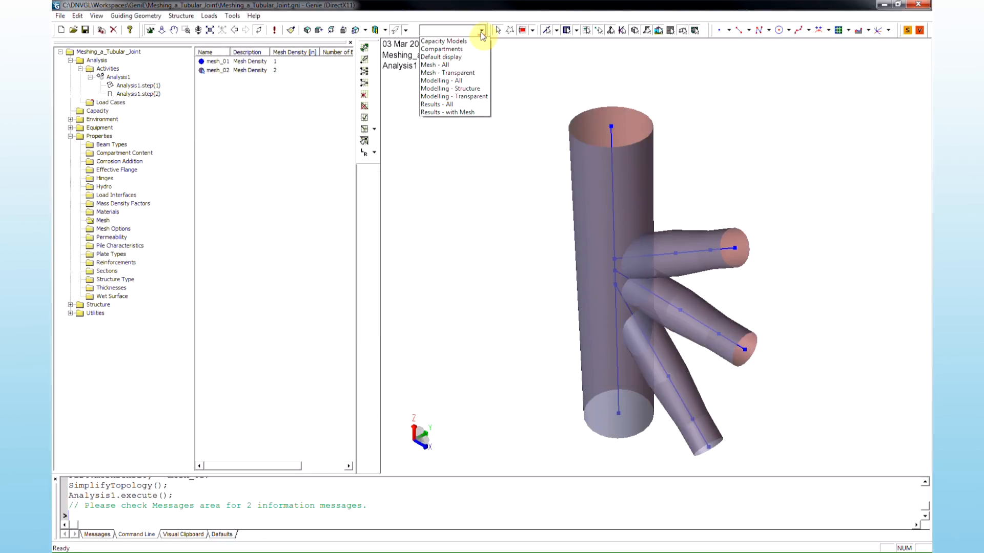
{"action": "left_click", "coordinate": [480, 65]}
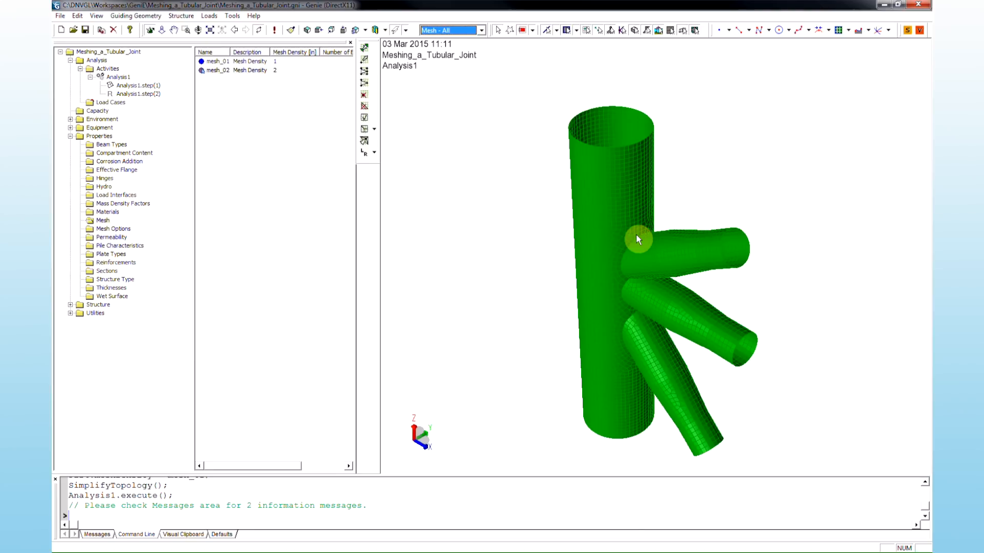
{"action": "middle_click_drag", "start_coordinate": [636, 235], "coordinate": [617, 75]}
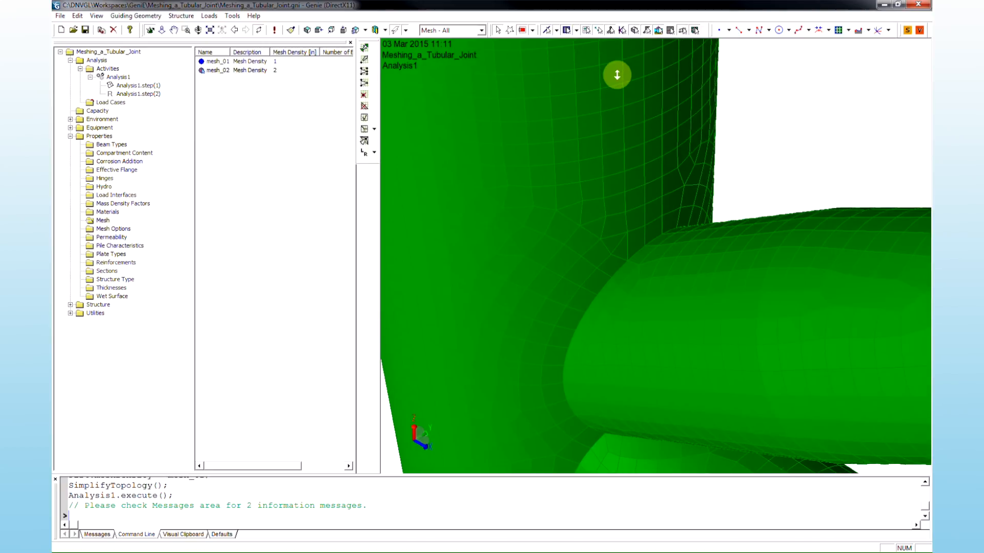
{"action": "middle_click_drag", "start_coordinate": [617, 75], "coordinate": [627, 236]}
{"action": "mouse_move", "coordinate": [620, 229]}
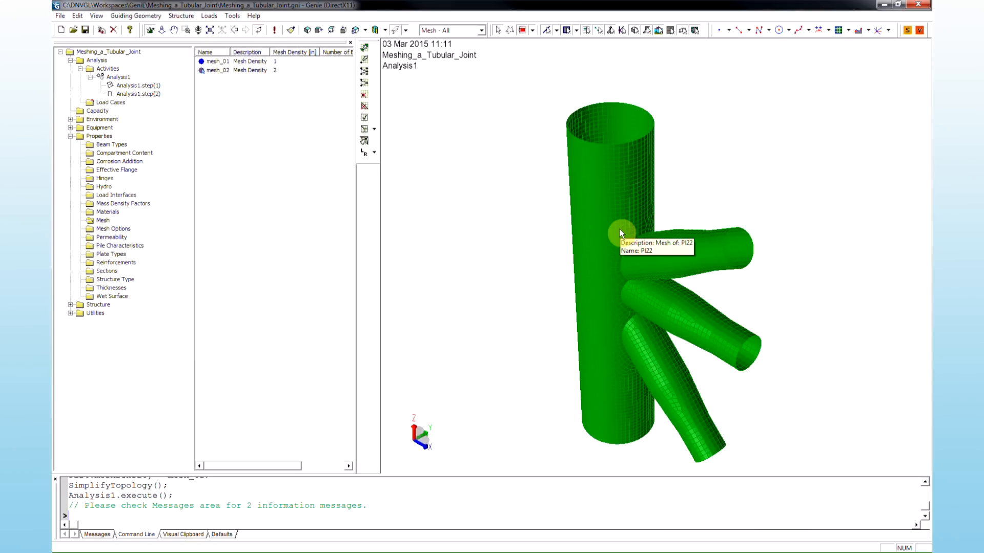
- Return the display configuration to Default display
{"action": "left_click", "coordinate": [482, 30]}
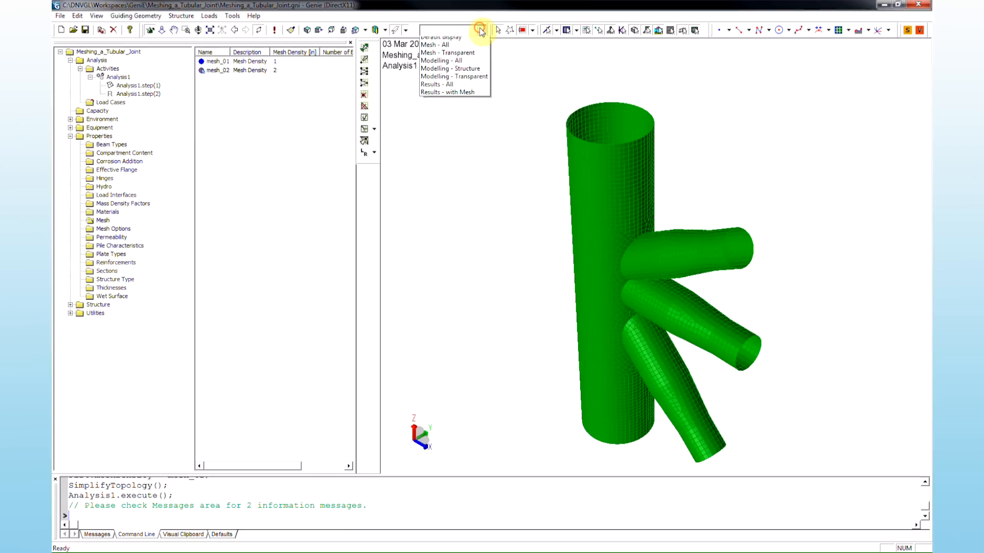
{"action": "left_click", "coordinate": [473, 57]}
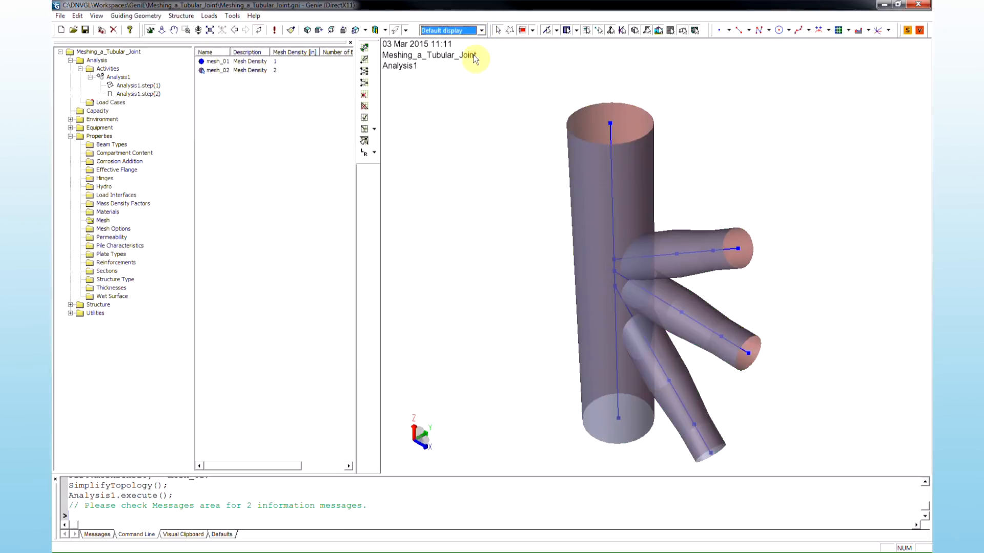
{"action": "left_click", "coordinate": [490, 123]}
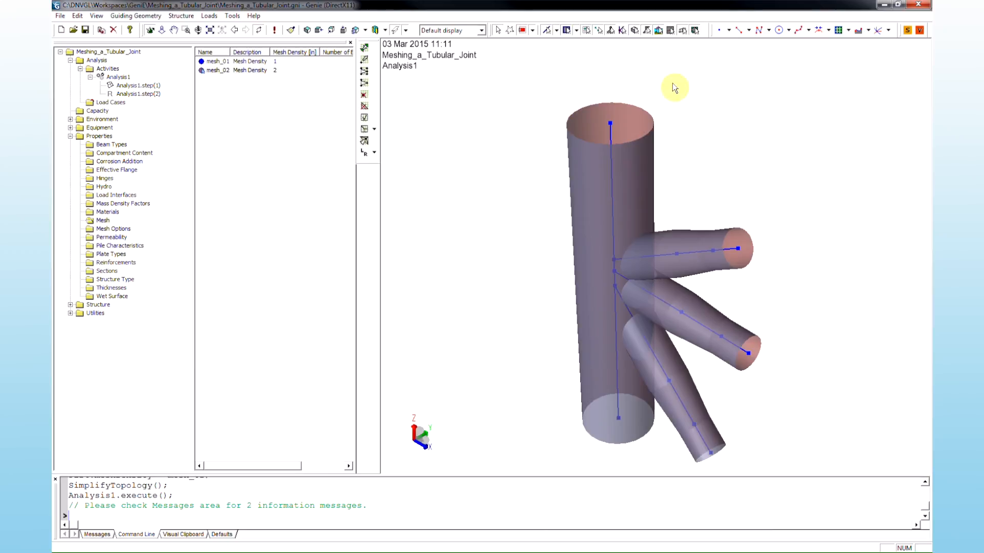
- Create offset curves on the chord surface from the plate edges at a distance of -8 in
{"action": "left_click", "coordinate": [869, 30]}
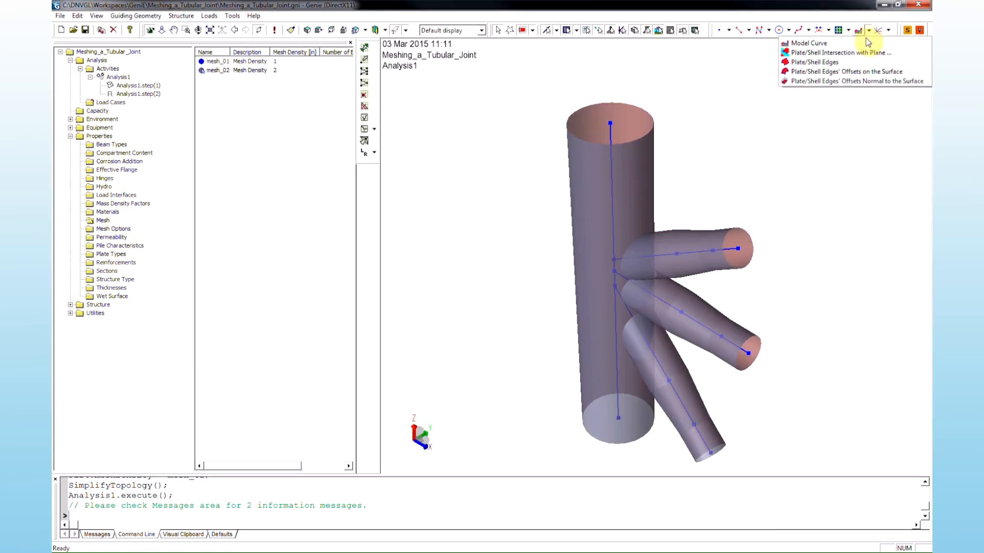
{"action": "left_click", "coordinate": [911, 72]}
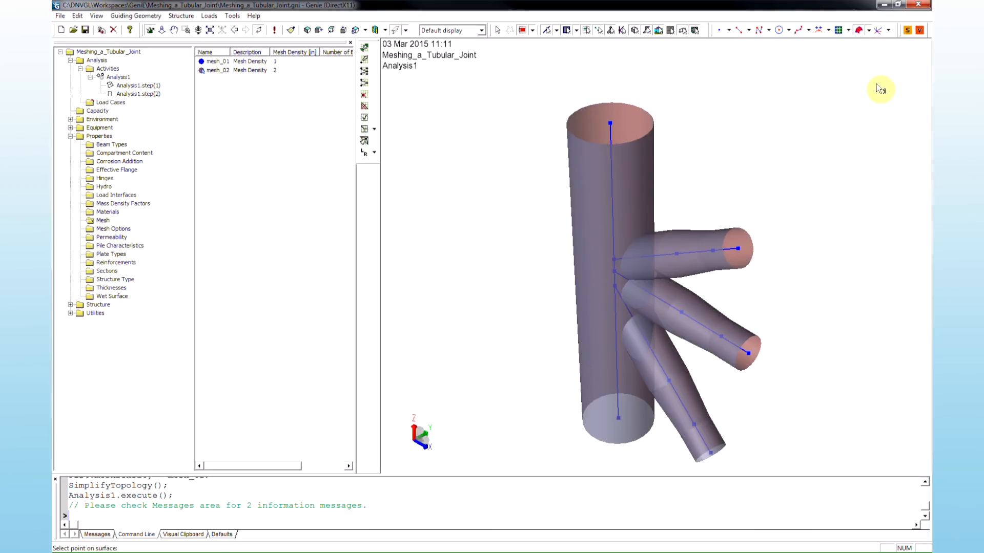
{"action": "left_click", "coordinate": [637, 186]}
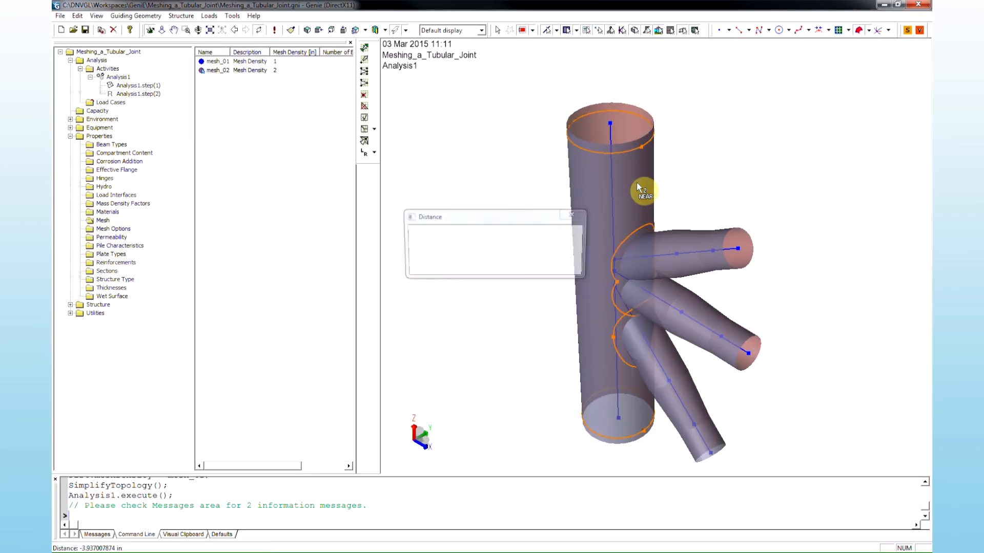
{"action": "left_click_drag", "start_coordinate": [499, 236], "coordinate": [451, 237]}
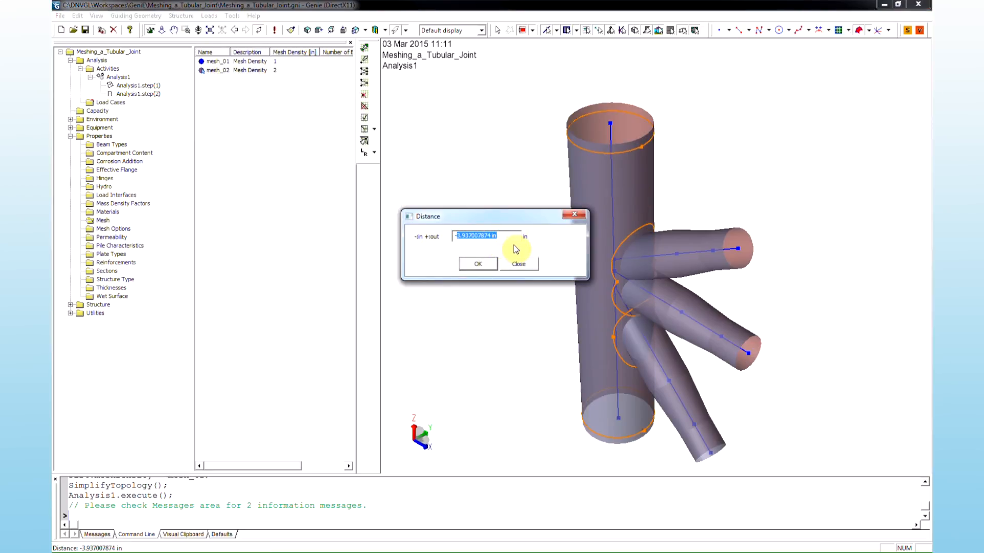
{"action": "type", "text": "-8"}
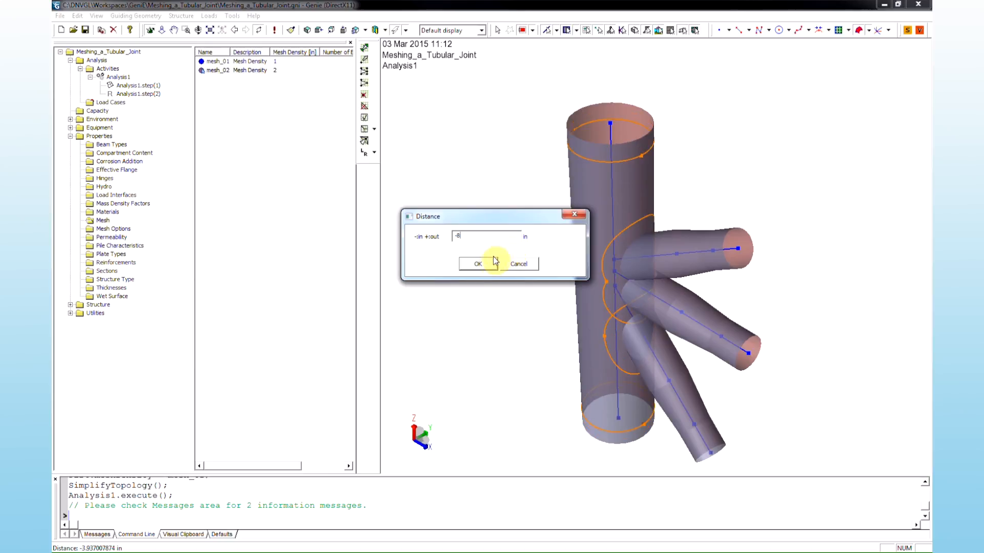
{"action": "left_click", "coordinate": [478, 264]}
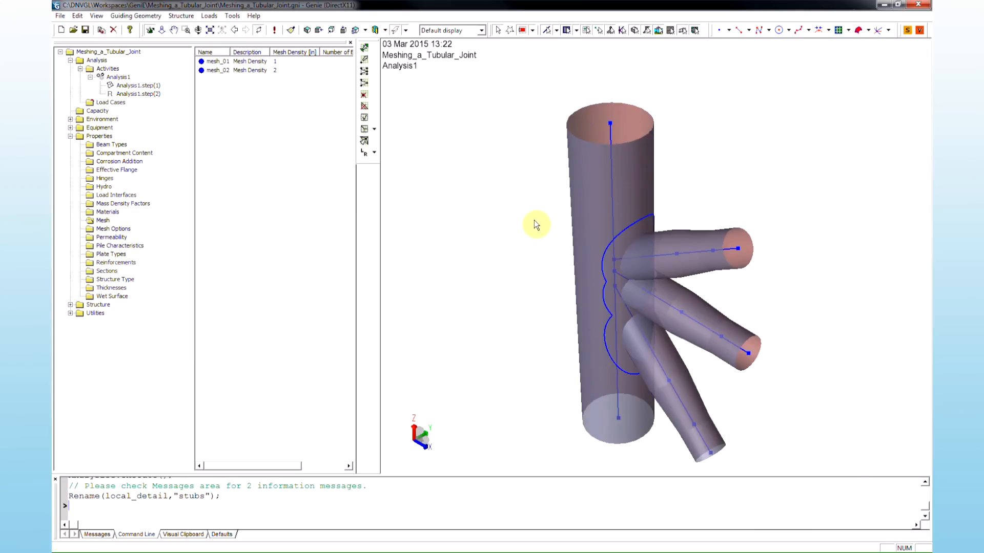
- Divide the chord plate using the offset curve surrounding the brace intersections
{"action": "left_click", "coordinate": [589, 187]}
{"action": "right_click", "coordinate": [590, 187]}
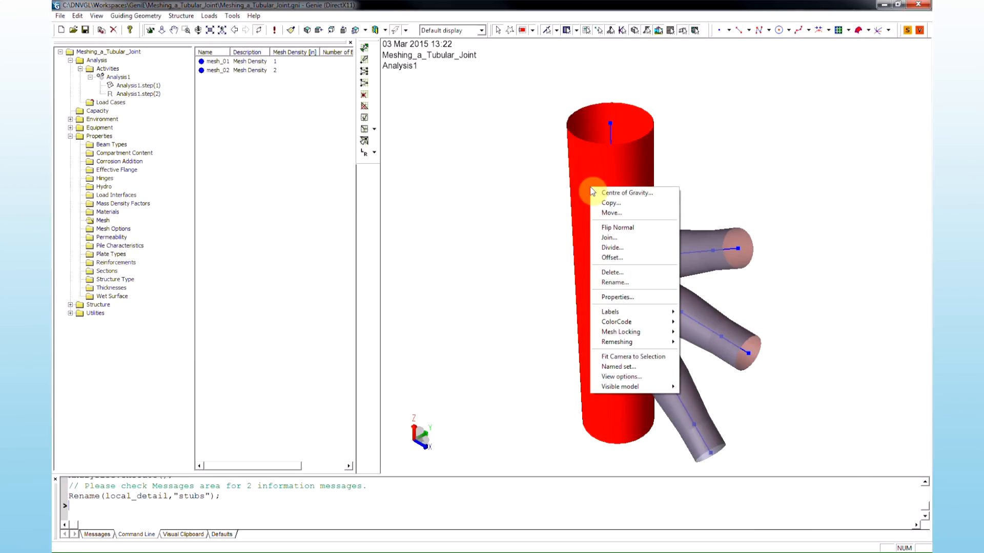
{"action": "left_click", "coordinate": [643, 248]}
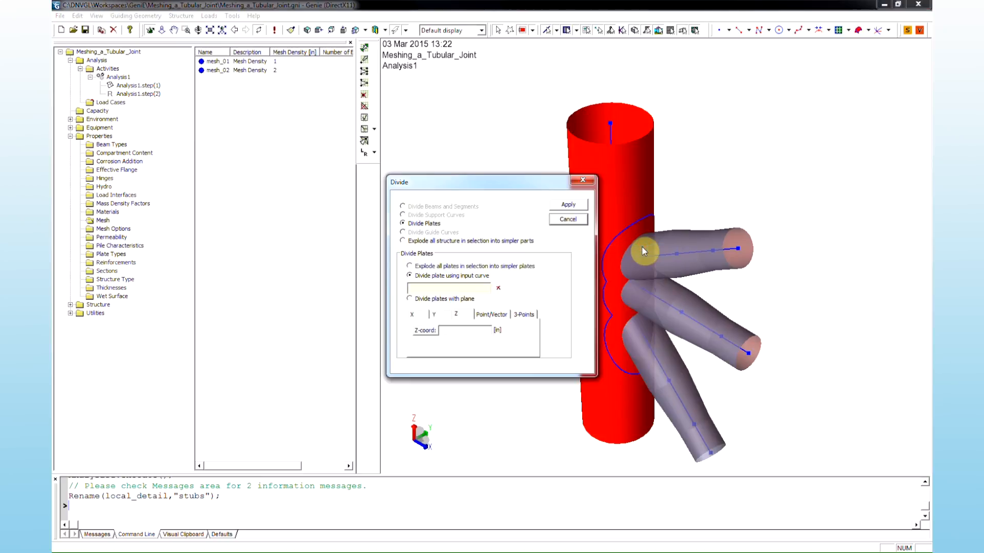
{"action": "left_click", "coordinate": [456, 288]}
{"action": "left_click", "coordinate": [607, 250]}
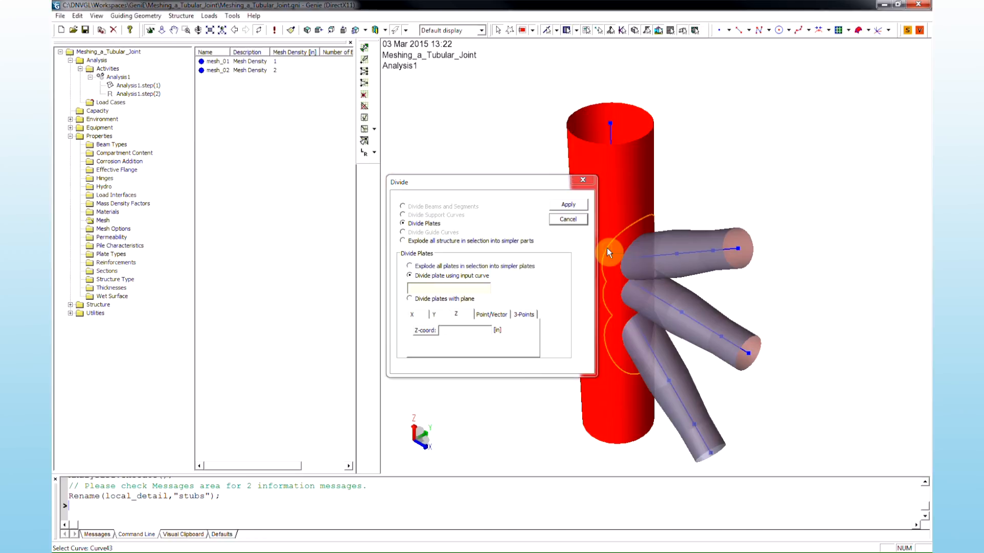
{"action": "left_click", "coordinate": [555, 206]}
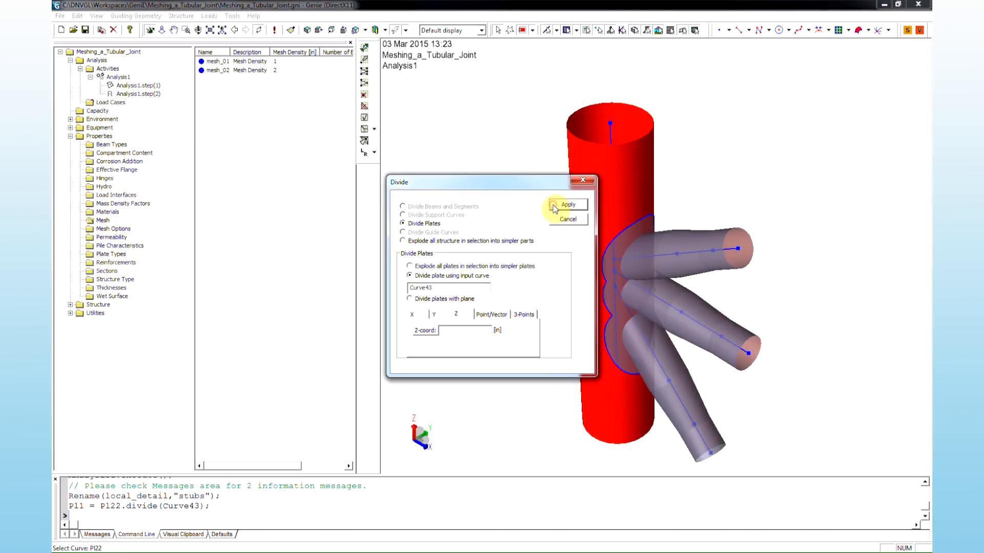
{"action": "left_click", "coordinate": [564, 219]}
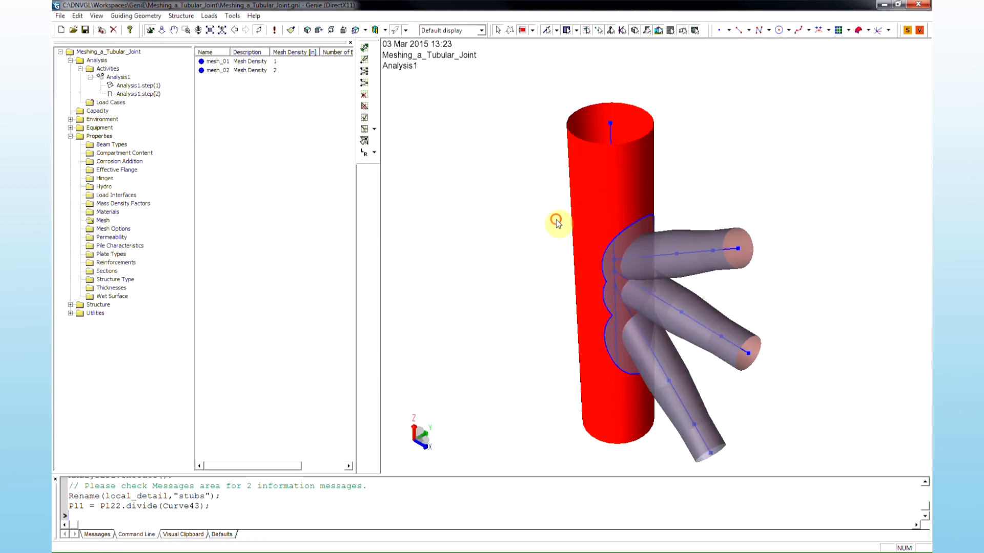
- Select the chord plate around the brace intersections and the brace stubs, and add them to the named set local_detail
{"action": "left_click", "coordinate": [630, 244]}
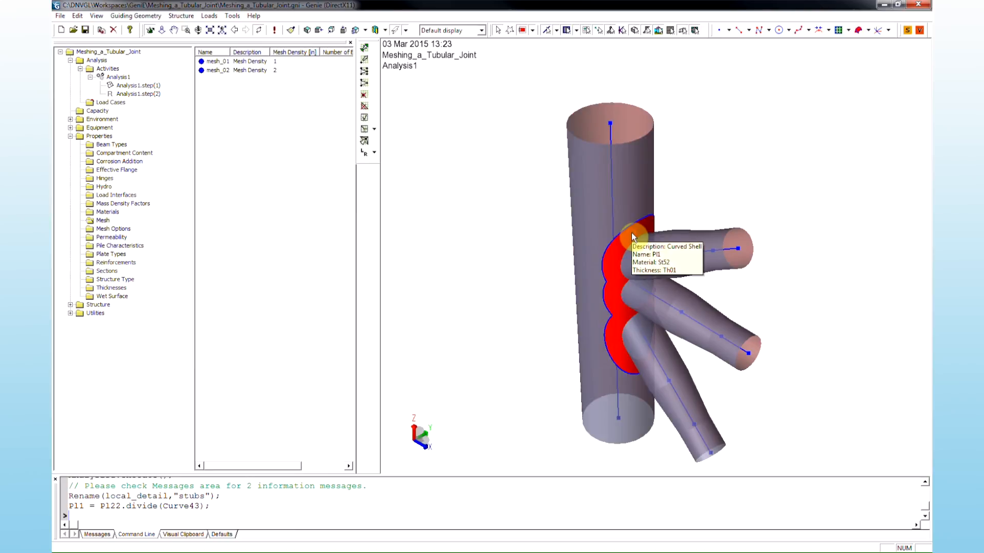
{"action": "left_click", "coordinate": [636, 292]}
{"action": "left_click", "coordinate": [633, 336]}
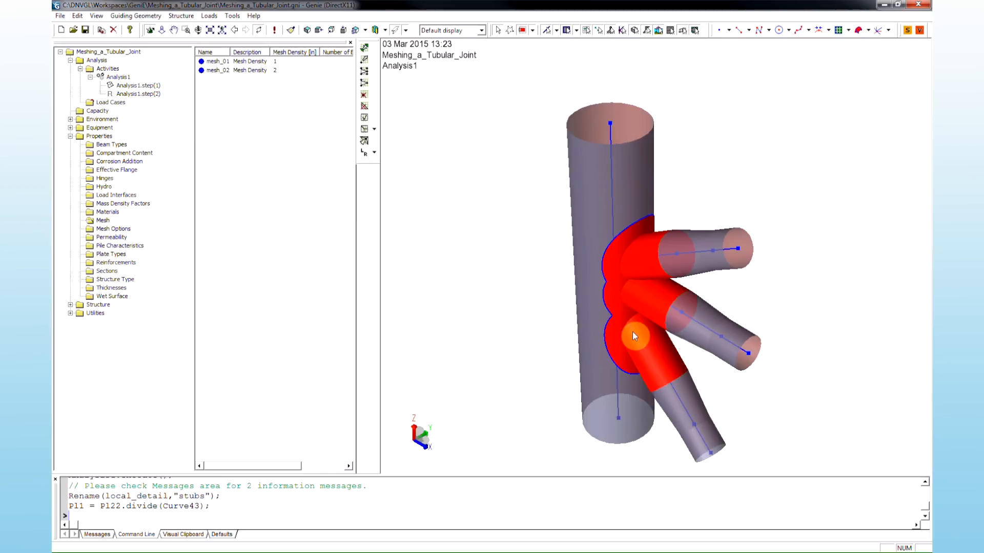
{"action": "right_click", "coordinate": [621, 249]}
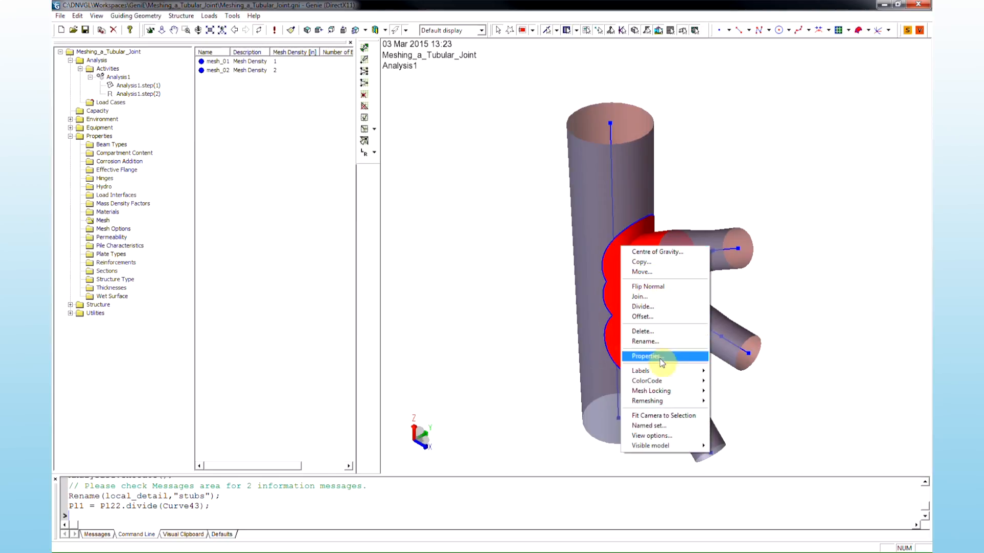
{"action": "left_click", "coordinate": [682, 424]}
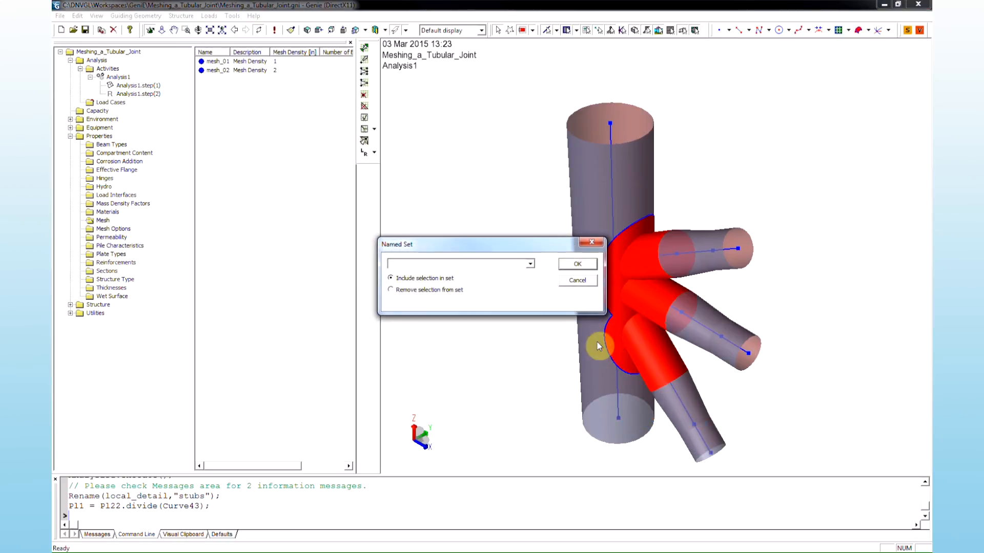
{"action": "type", "text": "local_detail"}
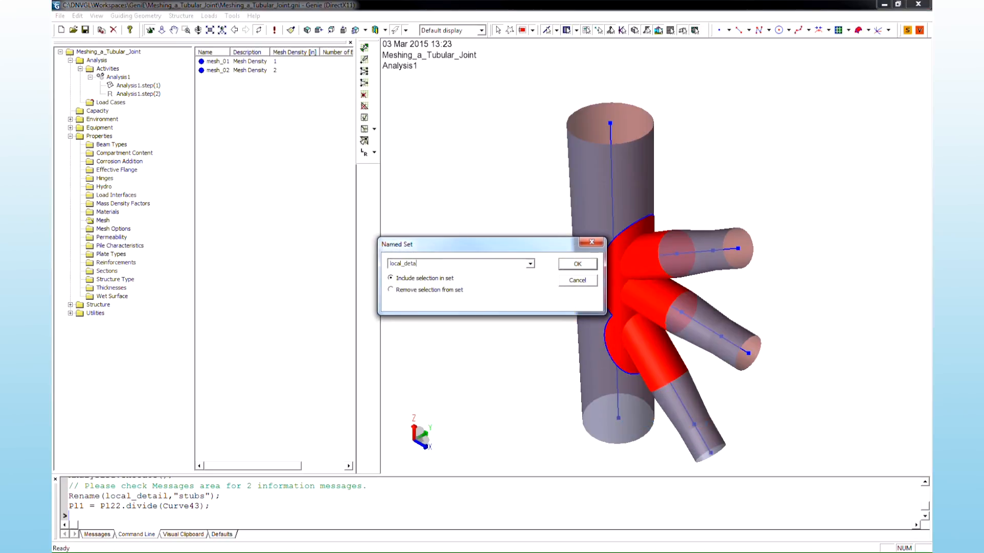
{"action": "left_click", "coordinate": [566, 265]}
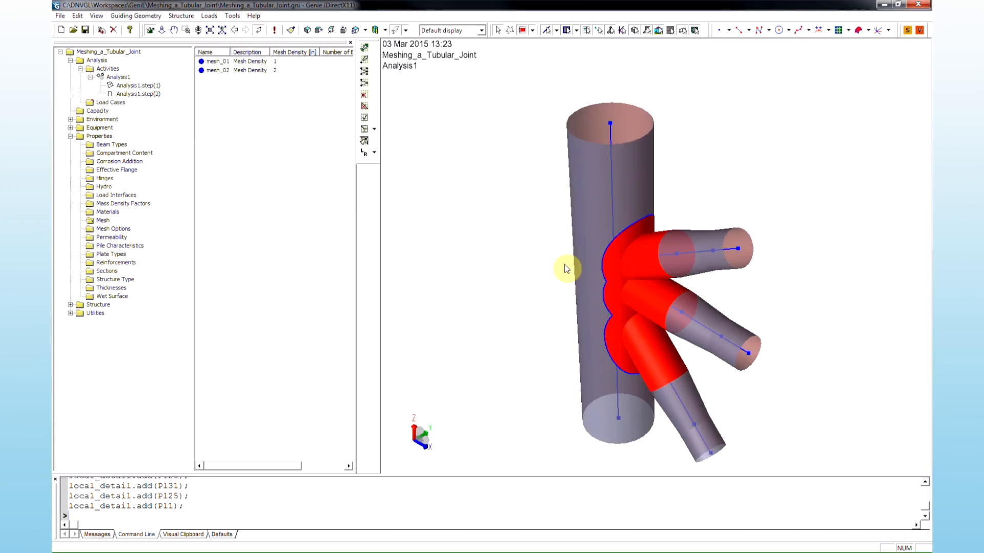
- Apply the mesh_01 mesh density to the selected local detail plates
{"action": "left_click", "coordinate": [250, 62]}
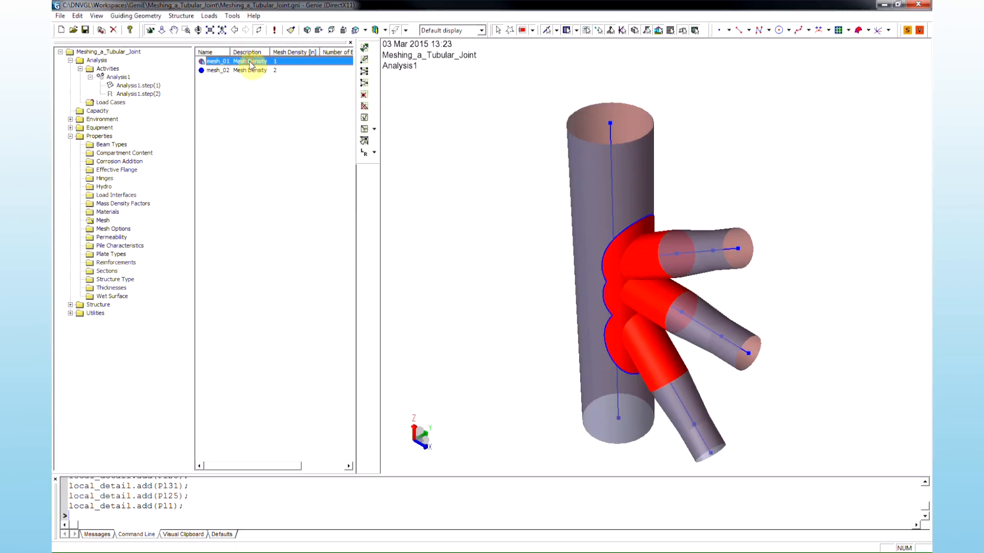
{"action": "right_click", "coordinate": [251, 62]}
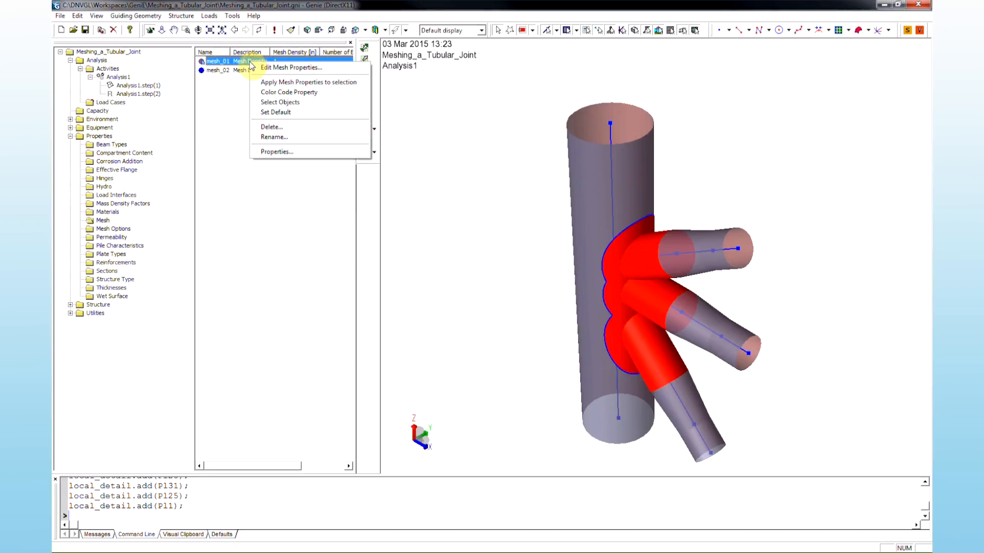
{"action": "left_click", "coordinate": [365, 88]}
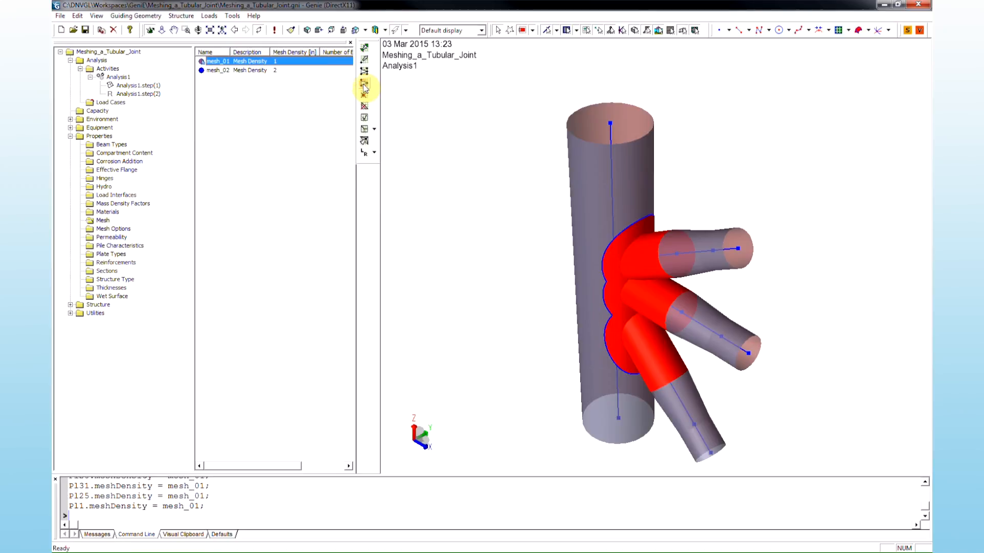
{"action": "left_click", "coordinate": [428, 126]}
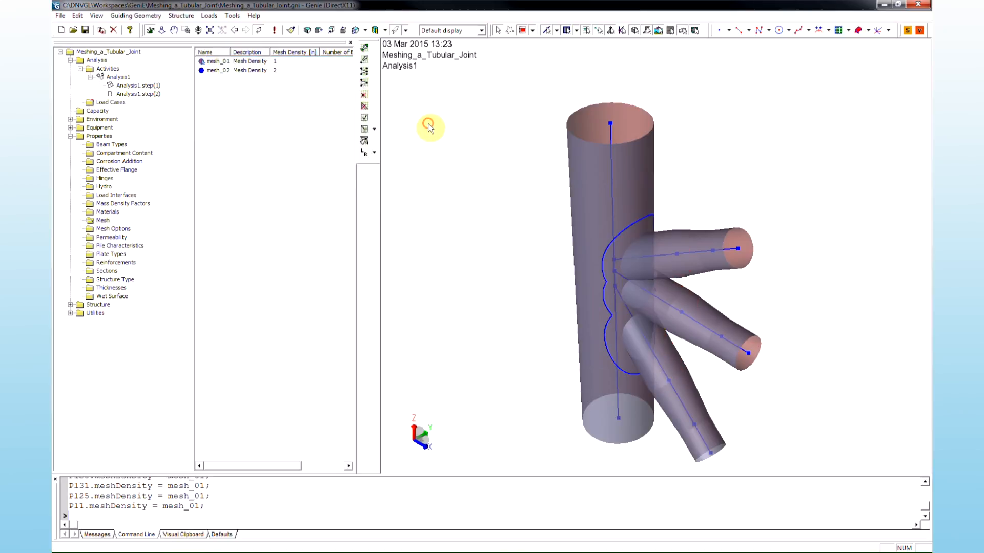
- Color-code the model by the mesh_01 and mesh_02 mesh density properties, then clear the color coding
{"action": "left_click", "coordinate": [301, 63]}
{"action": "left_click", "coordinate": [300, 69], "text": "shift"}
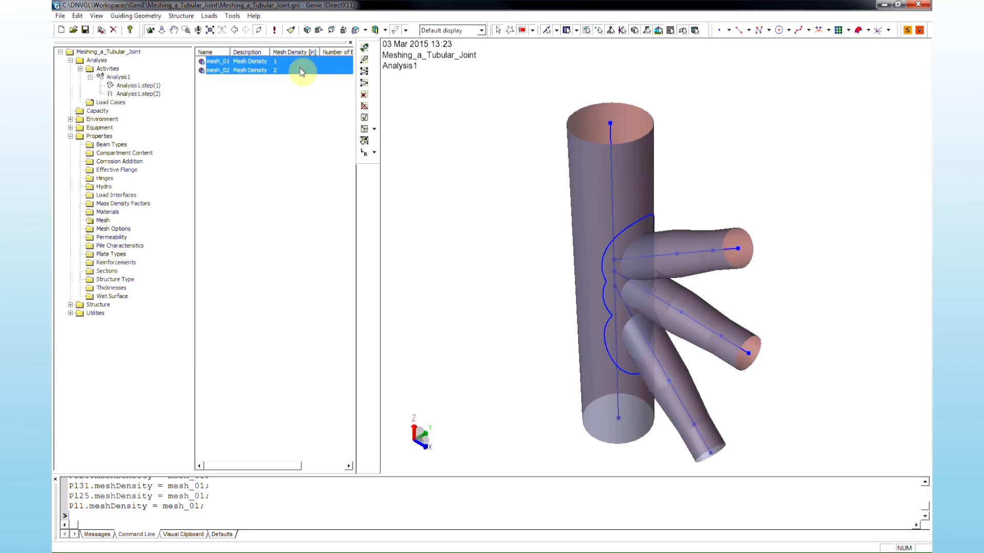
{"action": "right_click", "coordinate": [300, 69]}
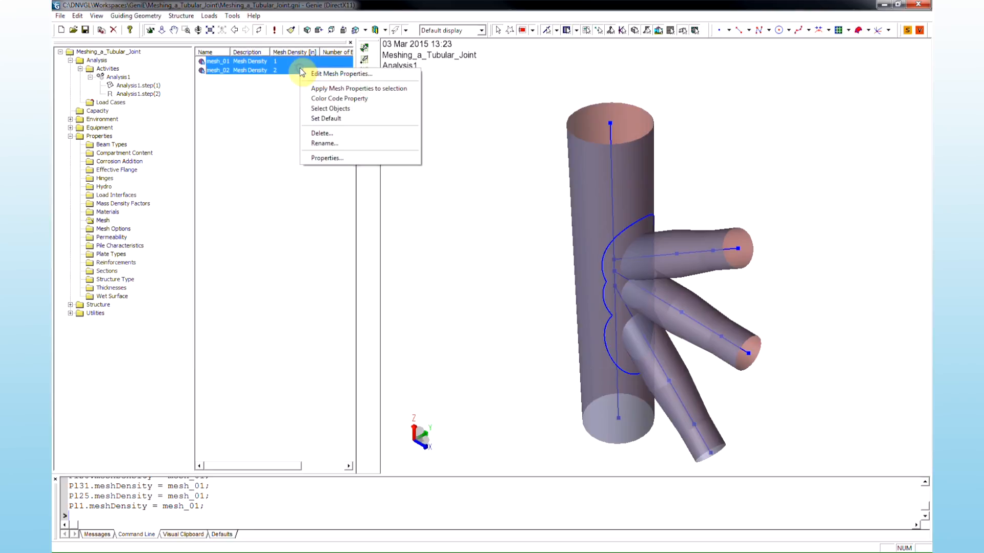
{"action": "left_click", "coordinate": [377, 99]}
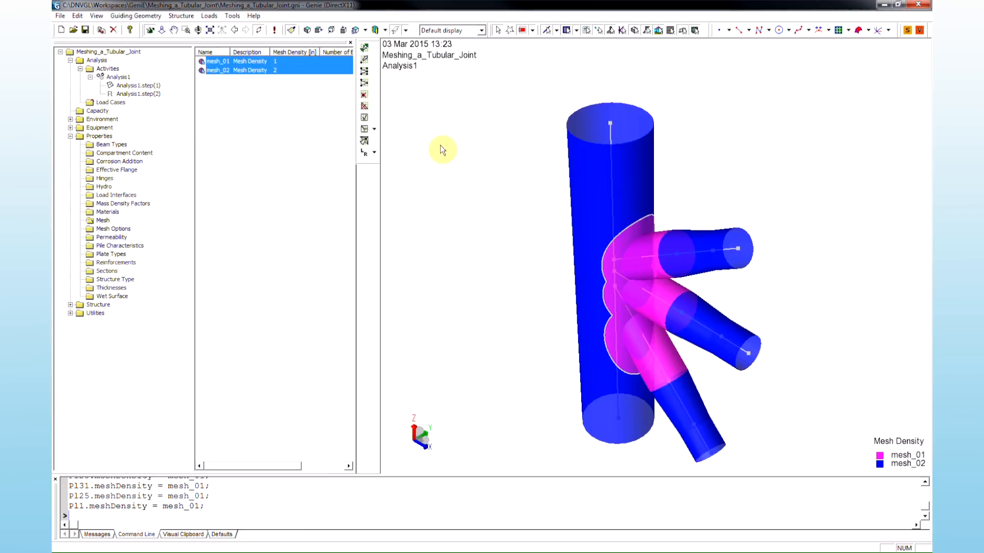
{"action": "left_click", "coordinate": [291, 30]}
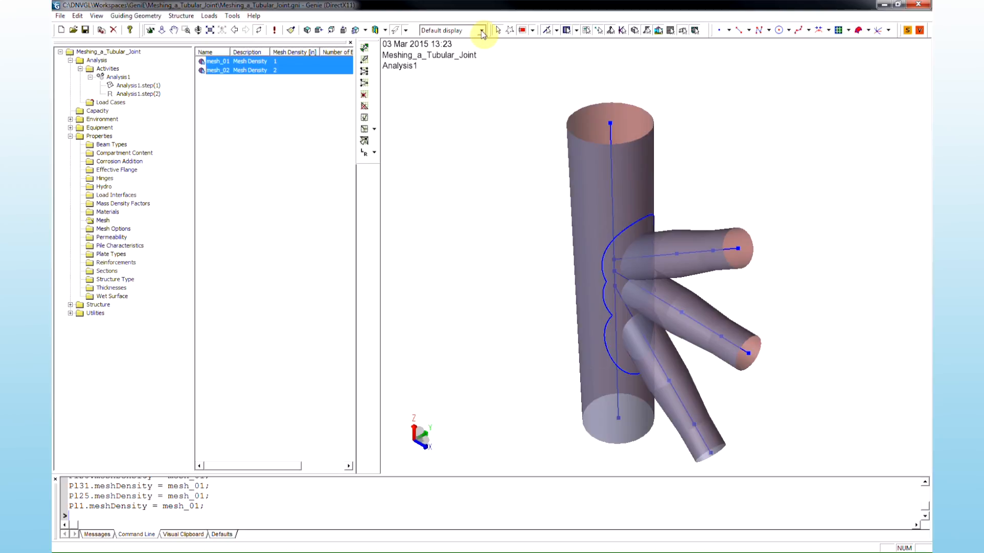
- Switch the display to Mesh - All and rerun the analysis activities to regenerate the mesh
{"action": "left_click", "coordinate": [482, 31]}
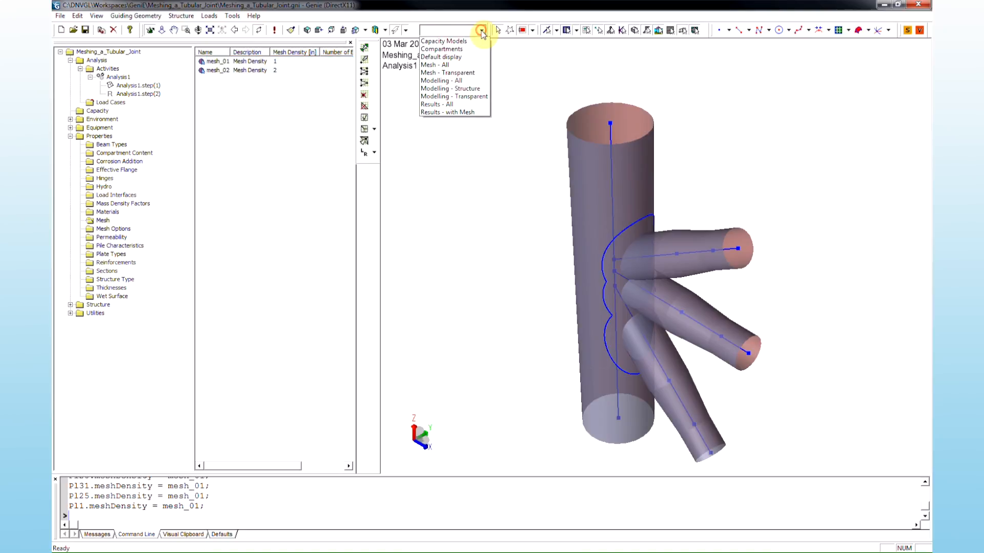
{"action": "left_click", "coordinate": [474, 65]}
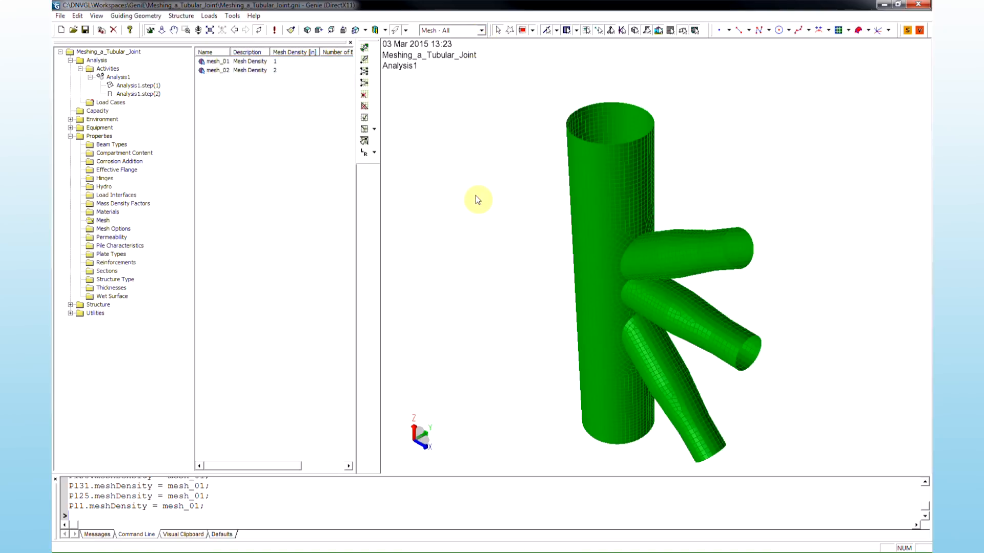
{"action": "key", "text": "alt+d"}
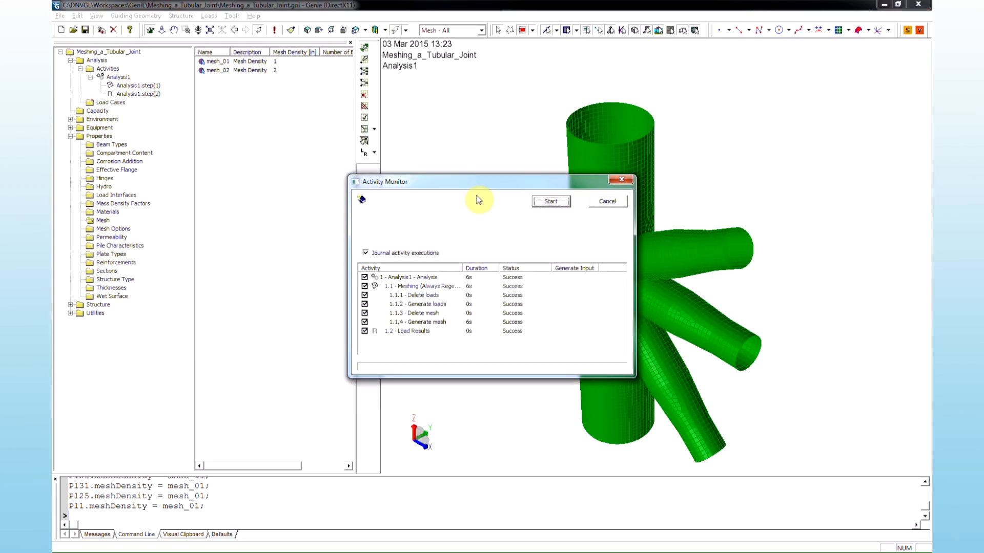
{"action": "left_click", "coordinate": [558, 204]}
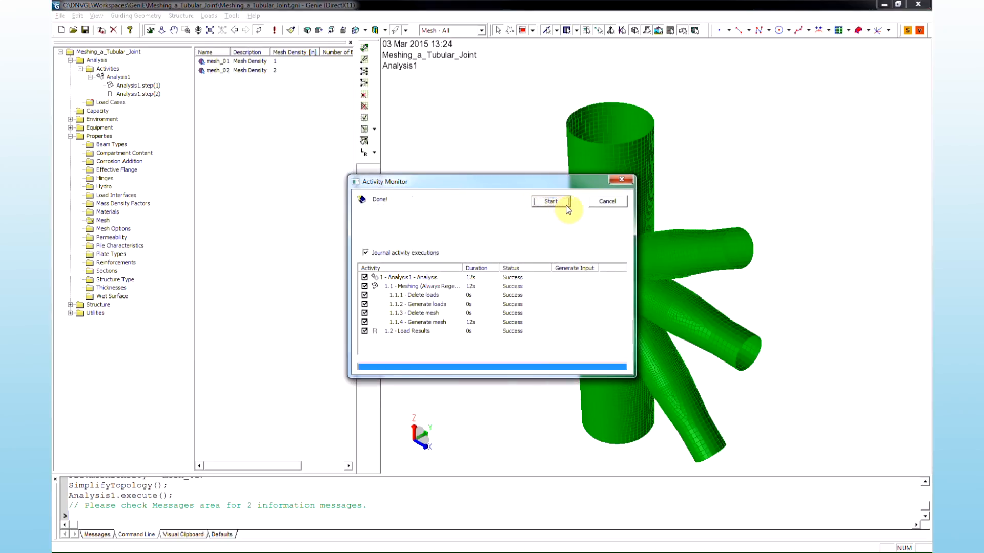
{"action": "left_click", "coordinate": [594, 203]}
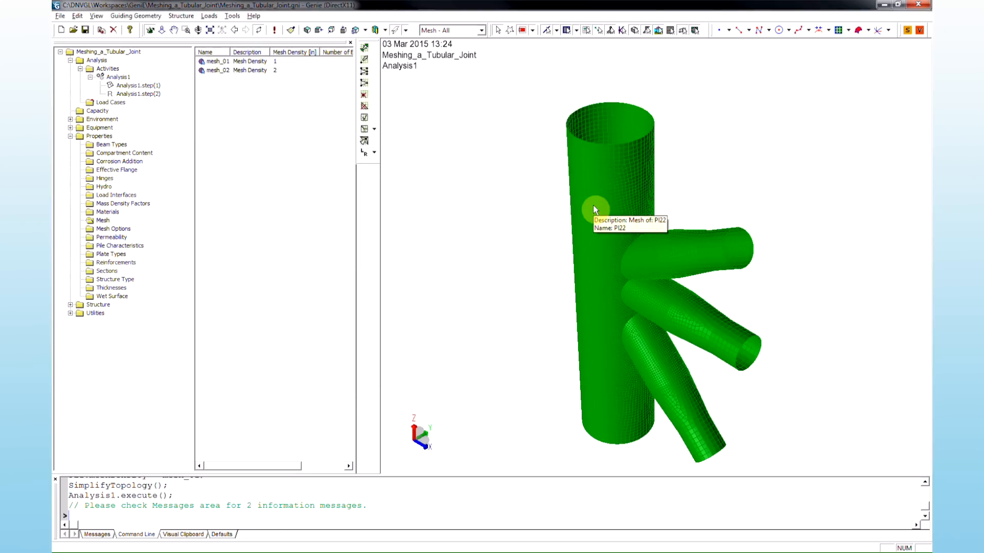
- Refine a patch of brace elements with Refine Grid inclusive (2) by picking a start and end element
{"action": "middle_click_drag", "start_coordinate": [621, 298], "coordinate": [611, 202]}
{"action": "left_click_drag", "start_coordinate": [610, 154], "coordinate": [609, 134]}
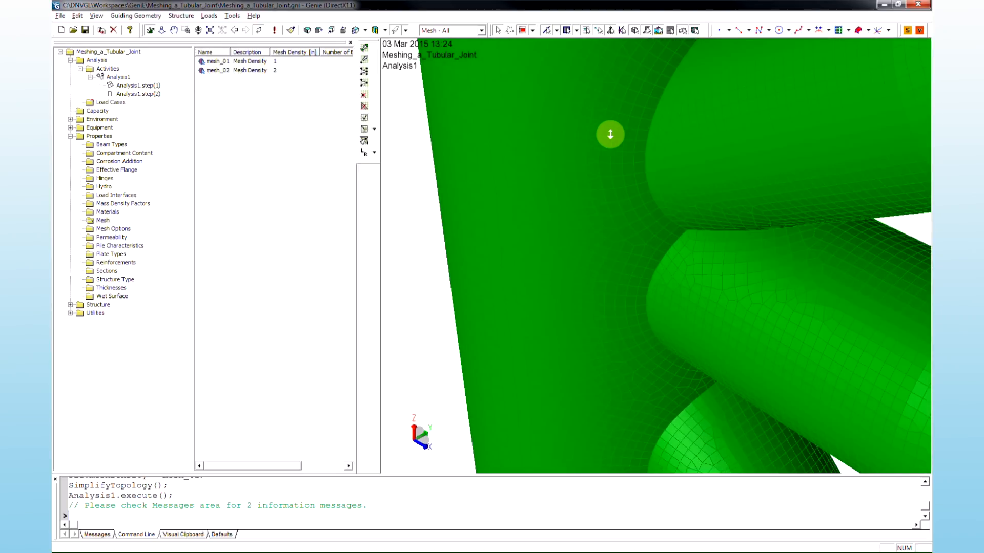
{"action": "left_click_drag", "start_coordinate": [610, 134], "coordinate": [609, 306]}
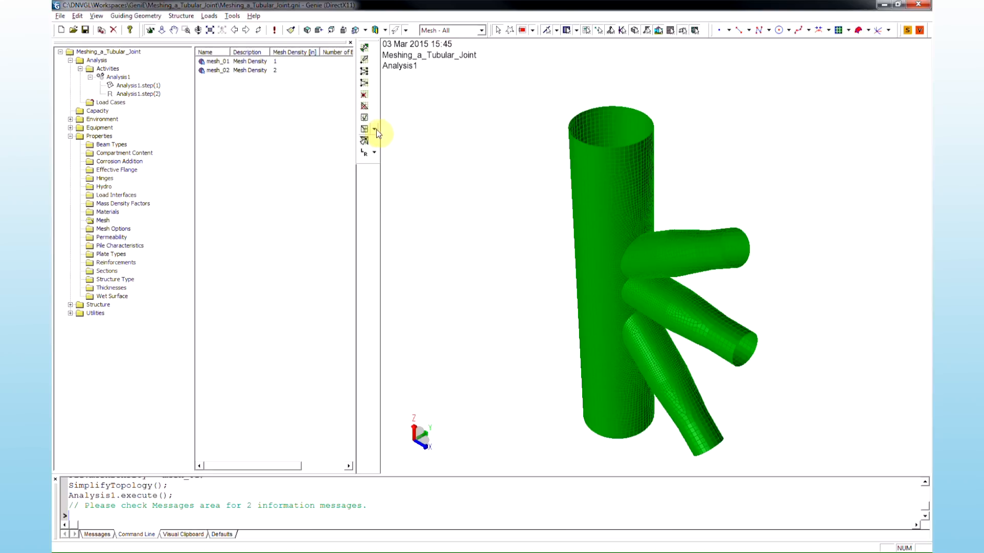
{"action": "left_click", "coordinate": [375, 130]}
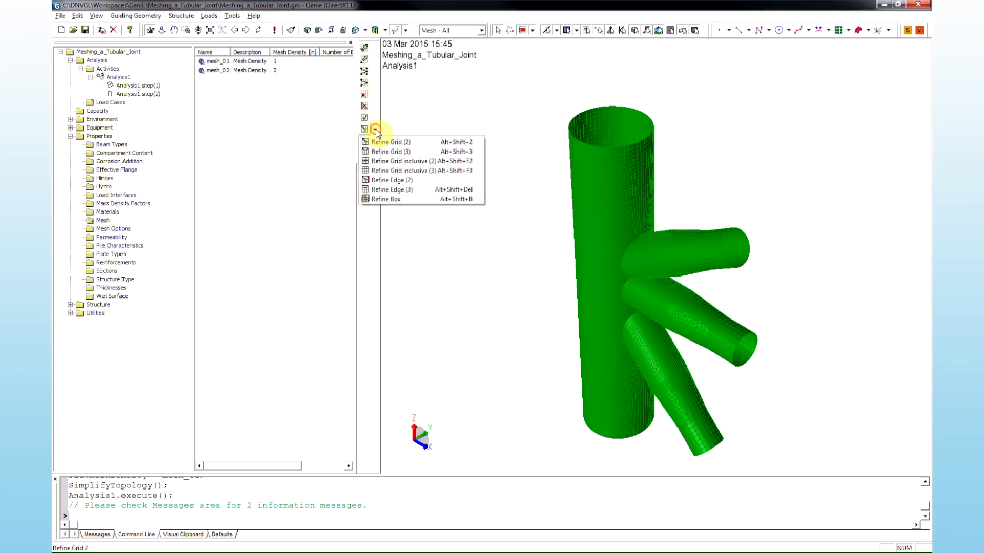
{"action": "left_click", "coordinate": [480, 164]}
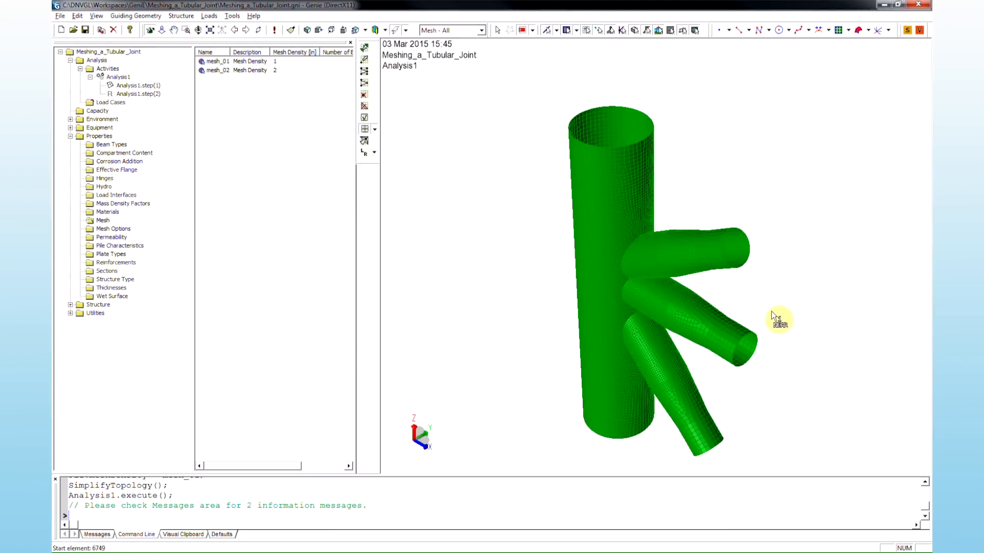
{"action": "left_click_drag", "start_coordinate": [771, 311], "coordinate": [703, 359]}
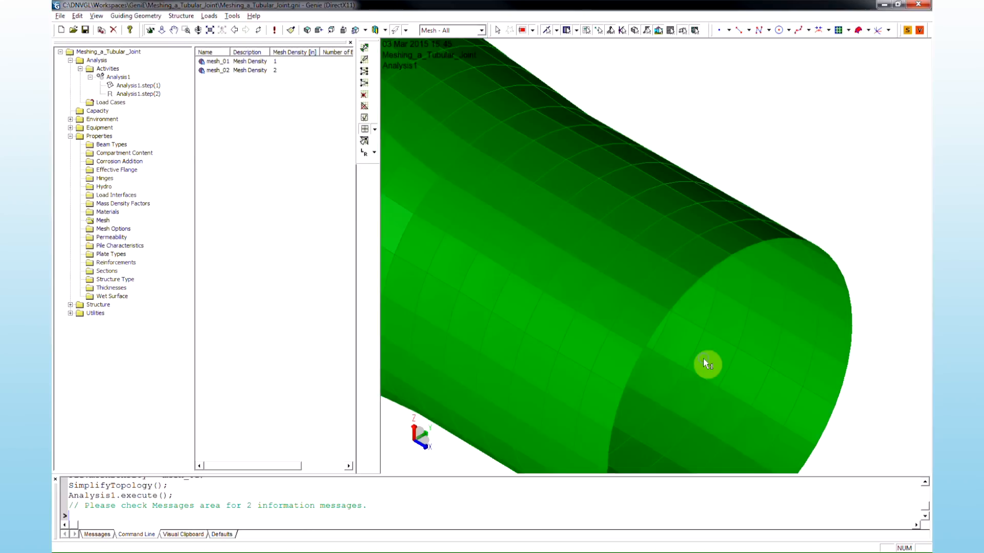
{"action": "left_click", "coordinate": [633, 160]}
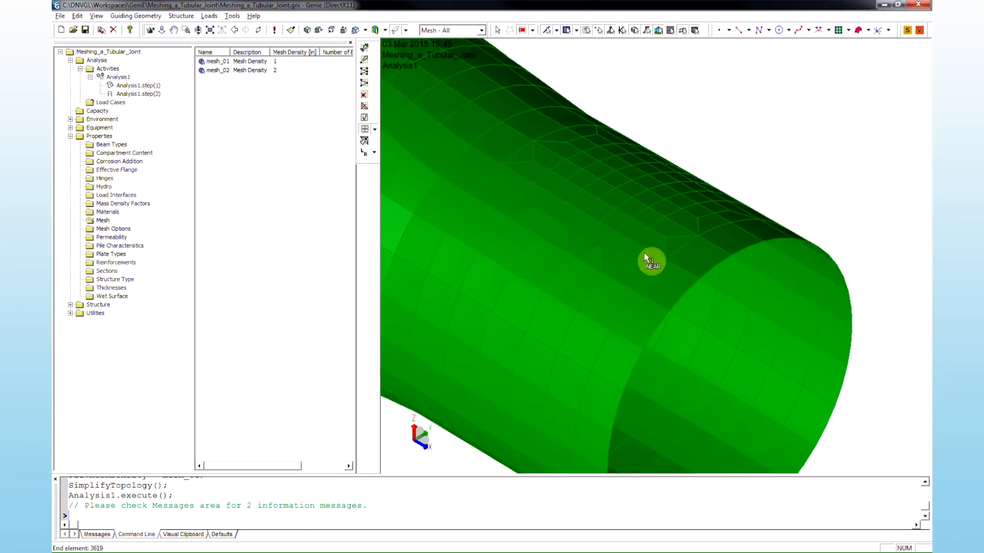
{"action": "left_click", "coordinate": [644, 321]}
- Refine a second element patch near the brace-to-chord intersection with Refine Grid inclusive (2), then leave the command
{"action": "left_click", "coordinate": [647, 181]}
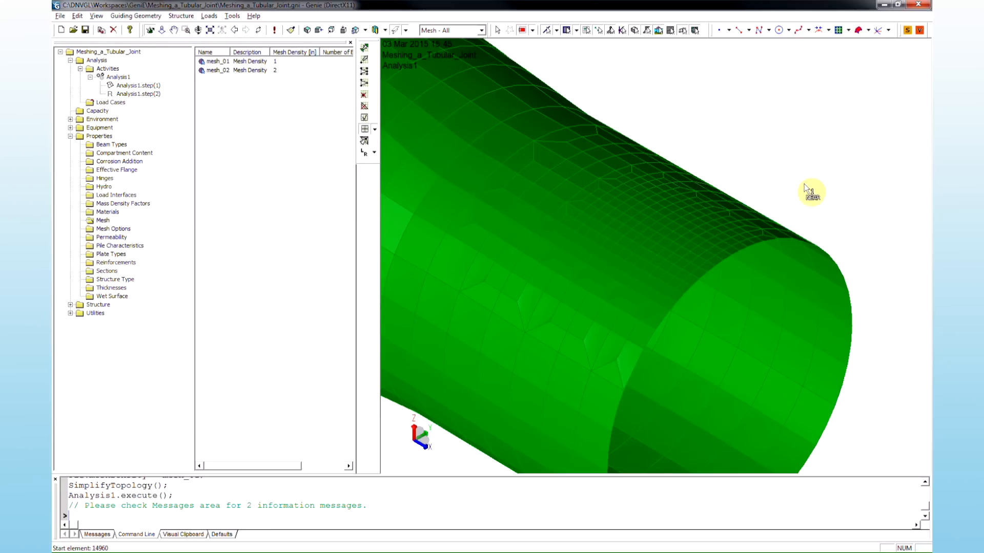
{"action": "key", "text": "F8"}
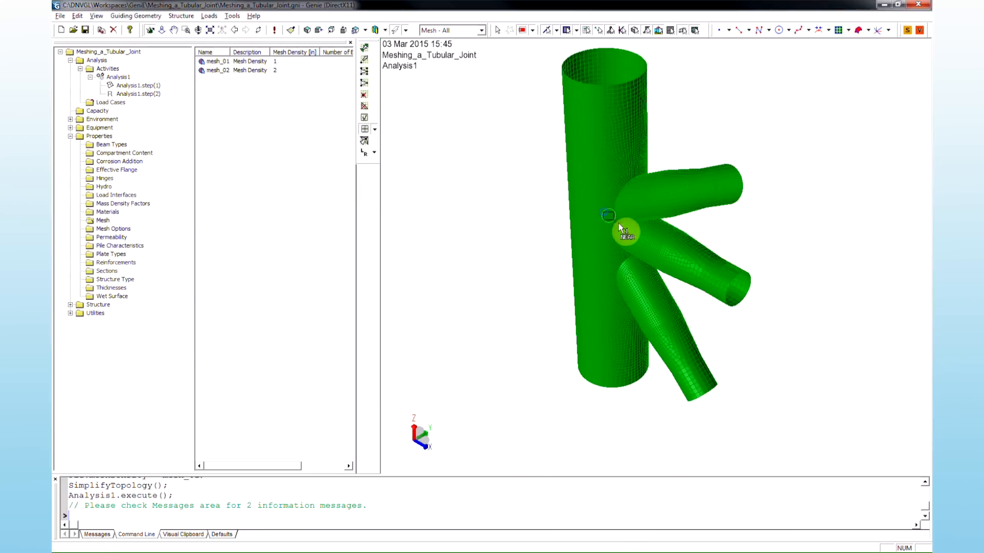
{"action": "scroll", "coordinate": [636, 234], "scroll_direction": "up", "scroll_amount": 5}
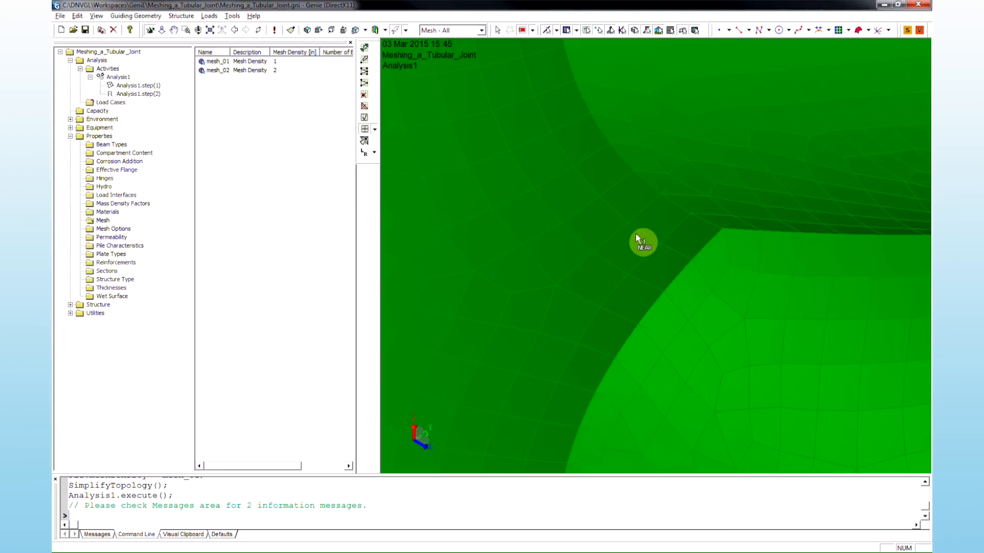
{"action": "left_click_drag", "start_coordinate": [638, 249], "coordinate": [647, 306]}
{"action": "left_click_drag", "start_coordinate": [650, 345], "coordinate": [663, 382]}
{"action": "left_click", "coordinate": [663, 383]}
{"action": "key", "text": "Escape"}
{"action": "key", "text": "F5"}
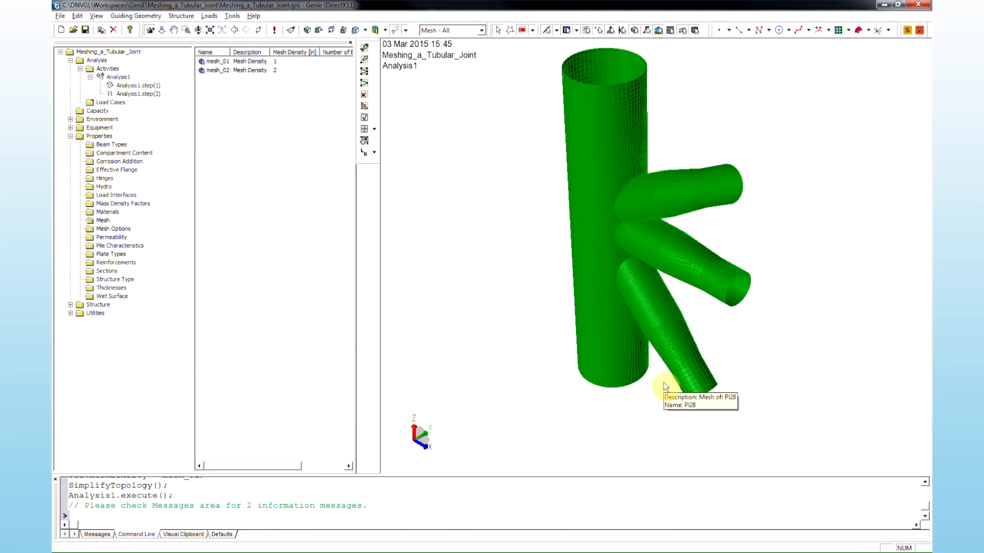
- Manipulate a triangle element along the brace-to-chord intersection edge using the Manipulate triangle tool
{"action": "middle_click_drag", "start_coordinate": [783, 304], "coordinate": [638, 336]}
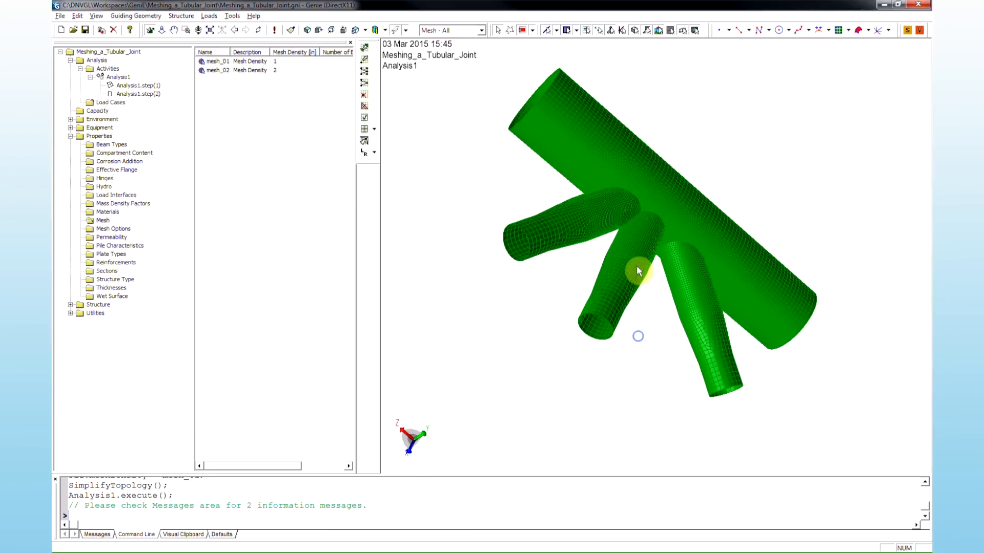
{"action": "scroll", "coordinate": [647, 207], "scroll_direction": "up", "scroll_amount": 5}
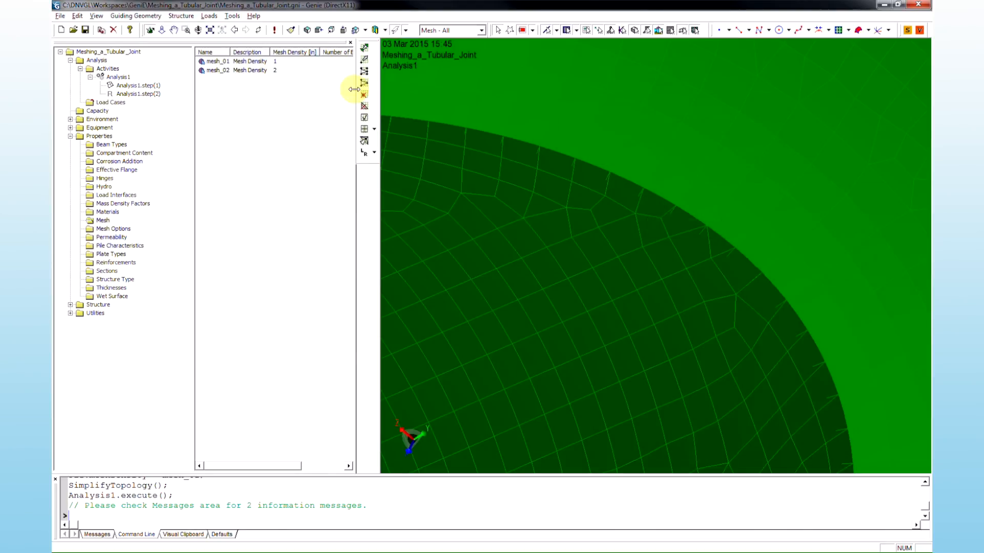
{"action": "left_click", "coordinate": [365, 55]}
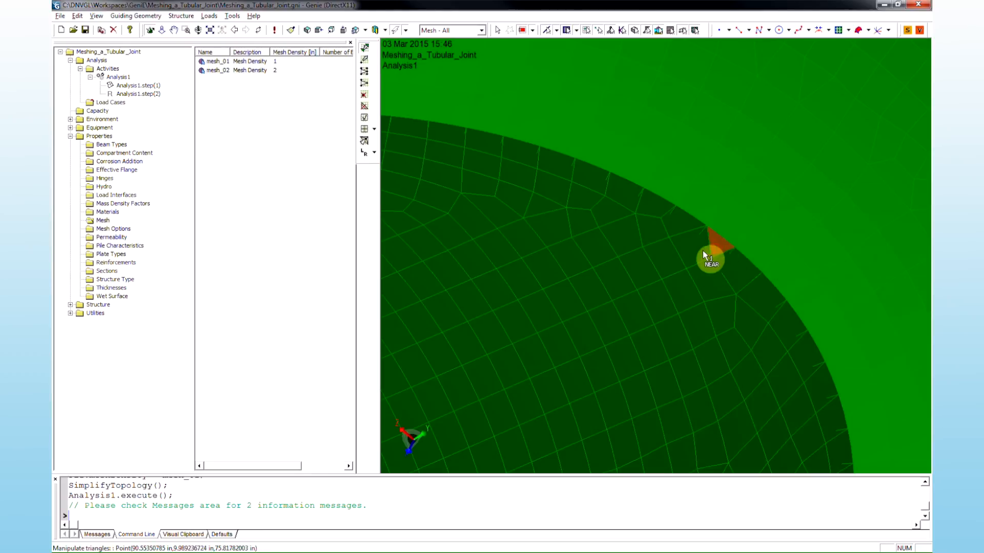
{"action": "left_click", "coordinate": [692, 257]}
{"action": "key", "text": "Escape"}
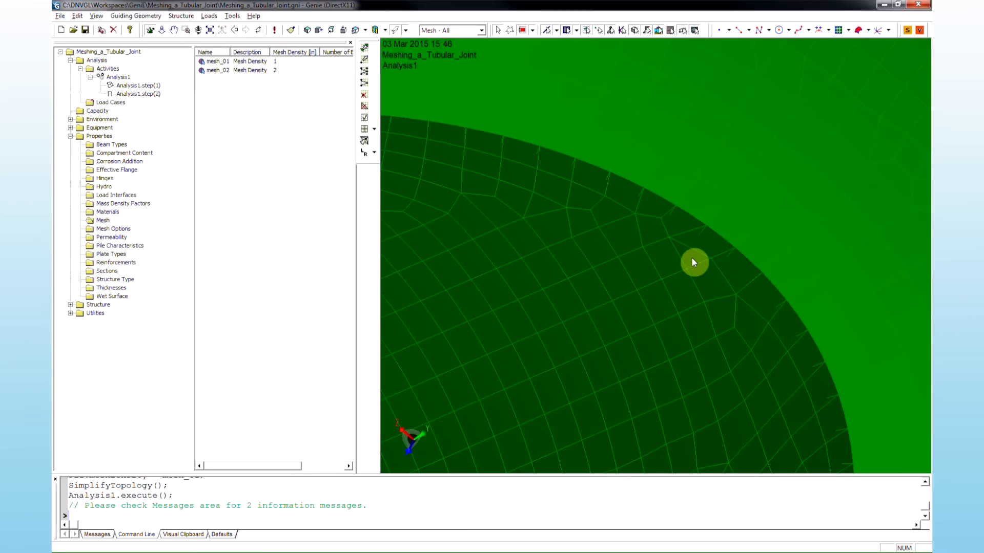
- Refine the grid of elements along the brace-to-chord intersection by picking a start and end element
{"action": "right_click_drag", "start_coordinate": [693, 257], "coordinate": [718, 221]}
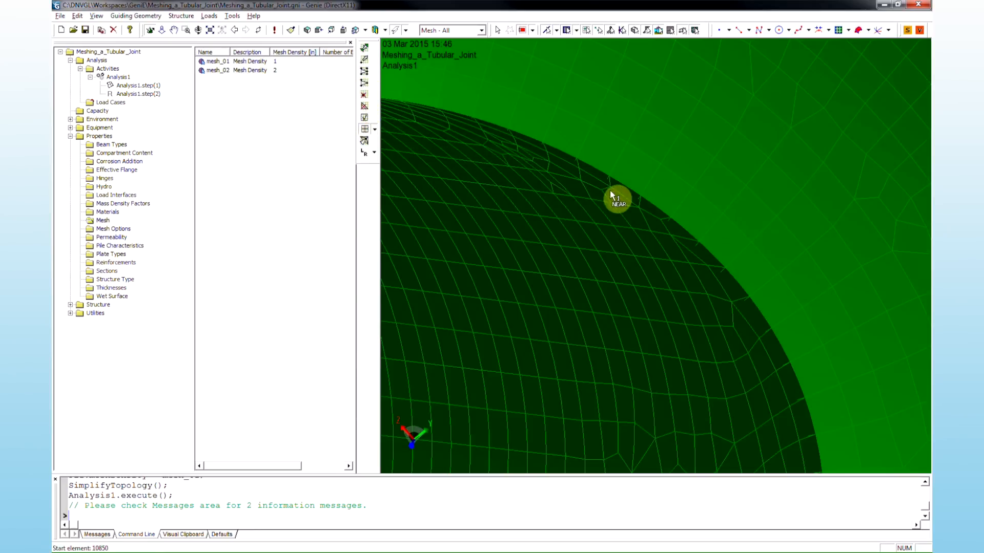
{"action": "left_click", "coordinate": [651, 207]}
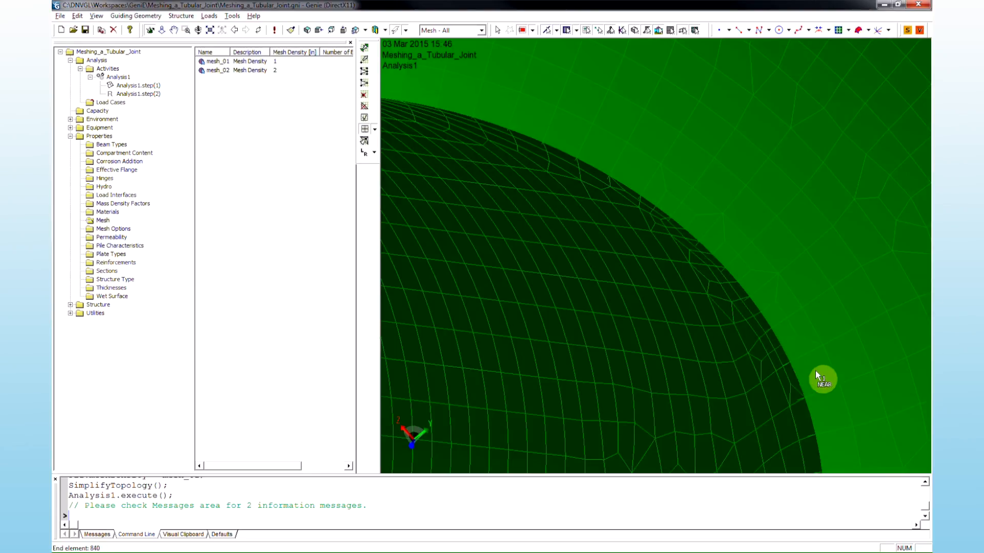
- Fix the elements at the brace-to-chord intersection by manipulating a triangle and splitting a mesh edge there
{"action": "left_click", "coordinate": [863, 397]}
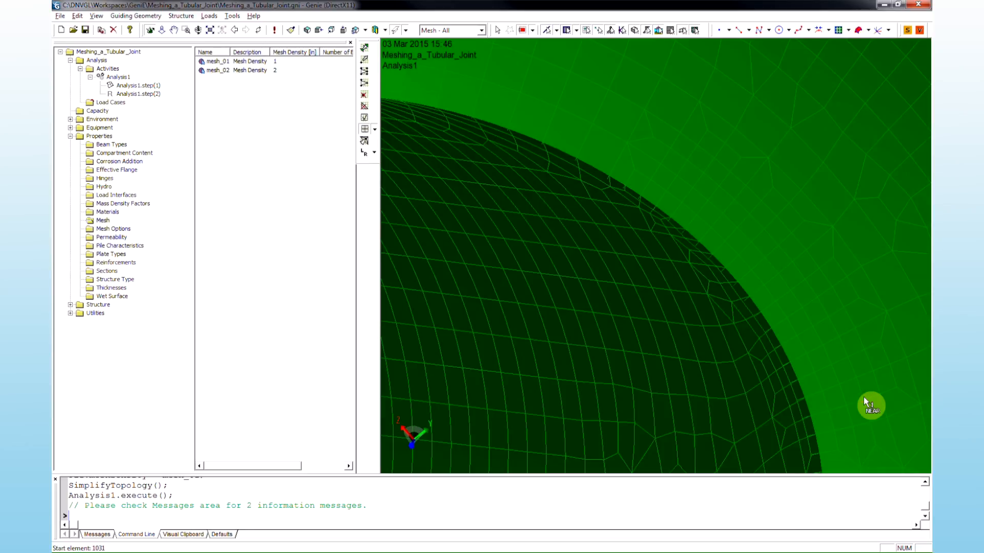
{"action": "key", "text": "Escape"}
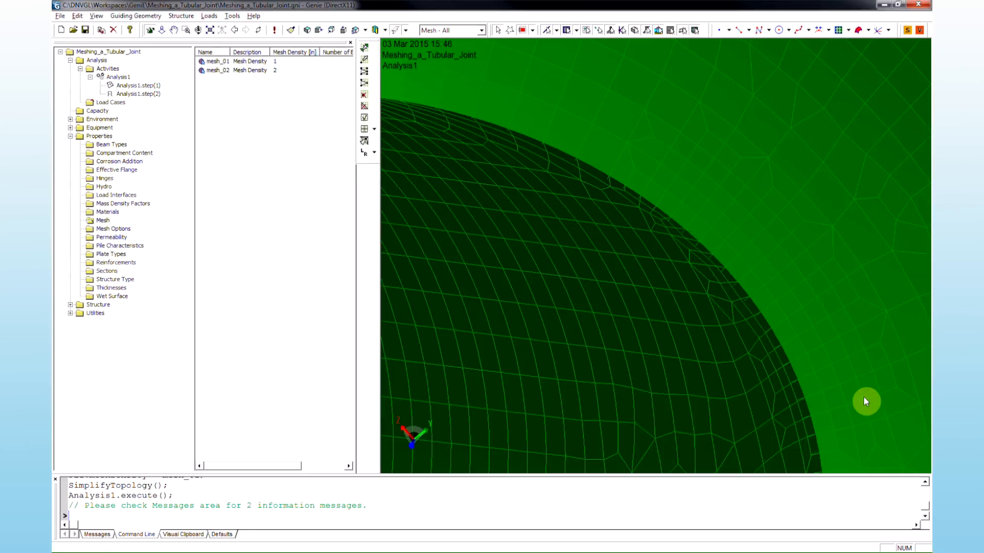
{"action": "middle_click_drag", "start_coordinate": [863, 398], "coordinate": [895, 381]}
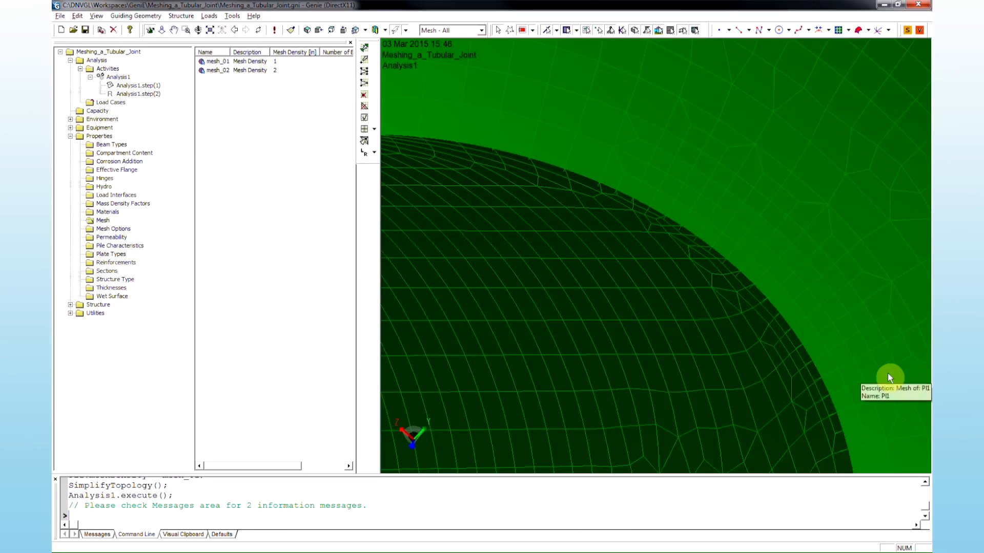
{"action": "key", "text": "F5"}
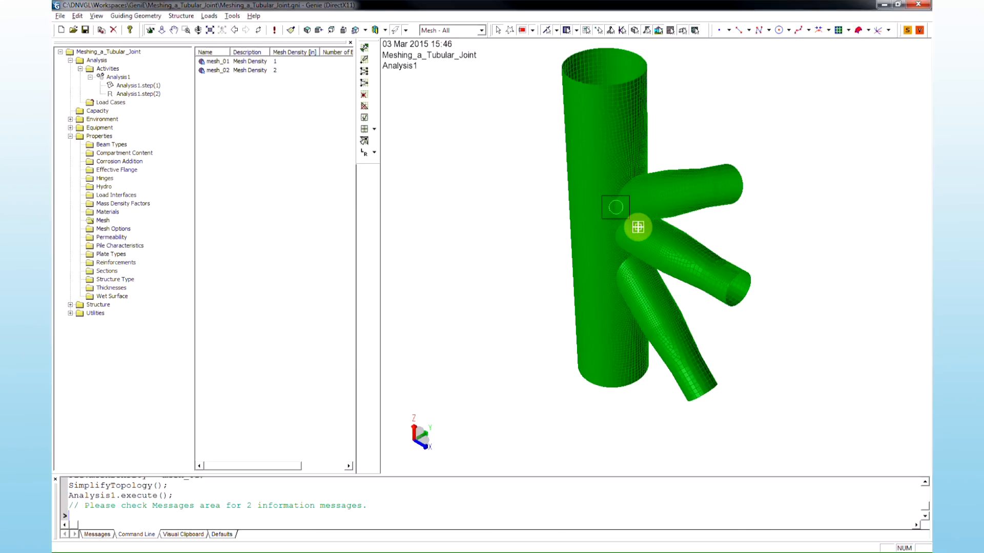
{"action": "scroll", "coordinate": [633, 224], "scroll_direction": "up", "scroll_amount": 5}
{"action": "right_click_drag", "start_coordinate": [669, 275], "coordinate": [749, 237]}
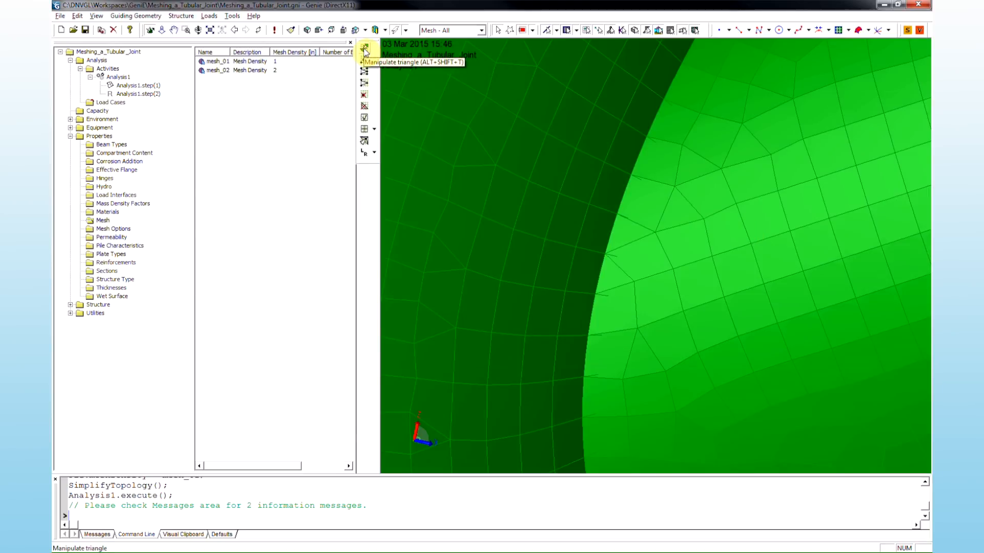
{"action": "left_click", "coordinate": [364, 48]}
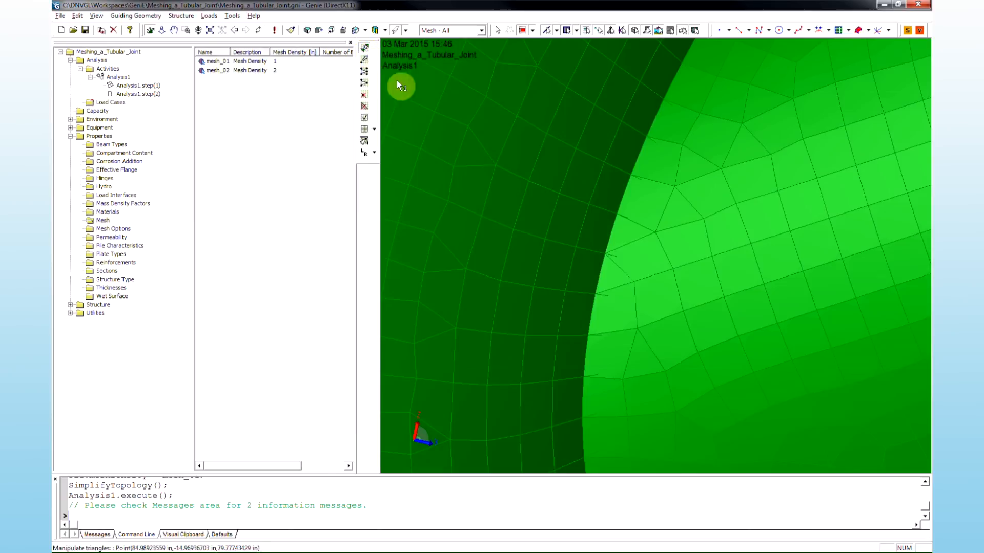
{"action": "left_click", "coordinate": [630, 251]}
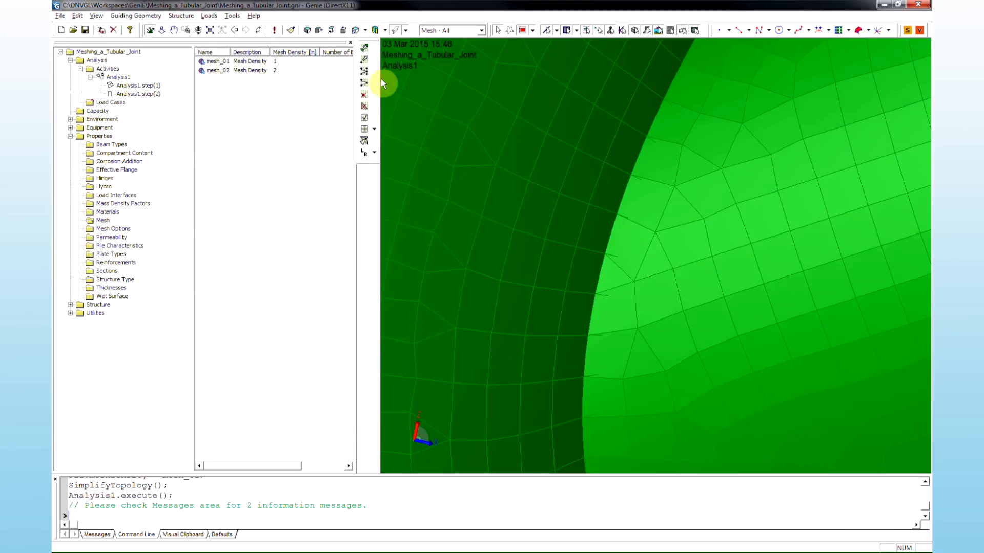
{"action": "left_click", "coordinate": [365, 72]}
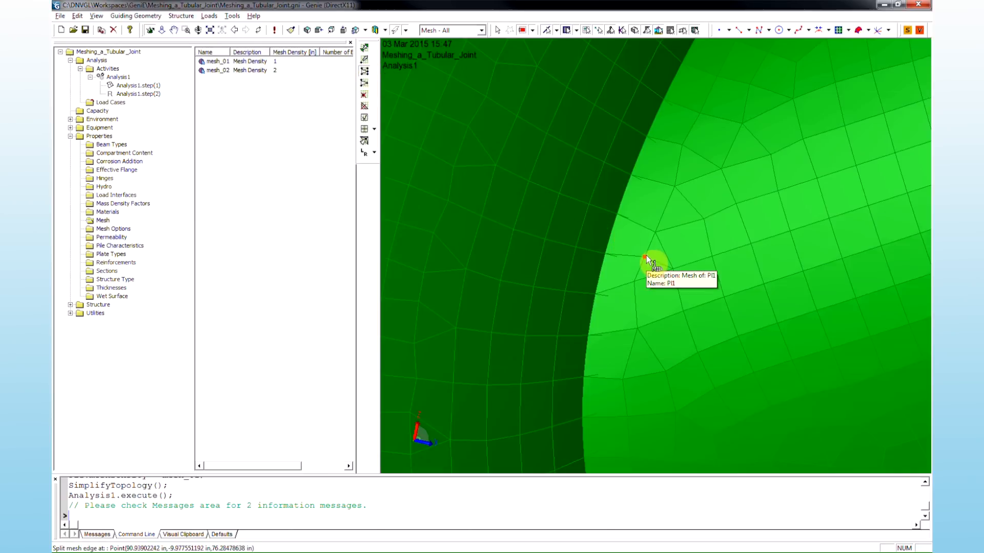
{"action": "left_click", "coordinate": [635, 306]}
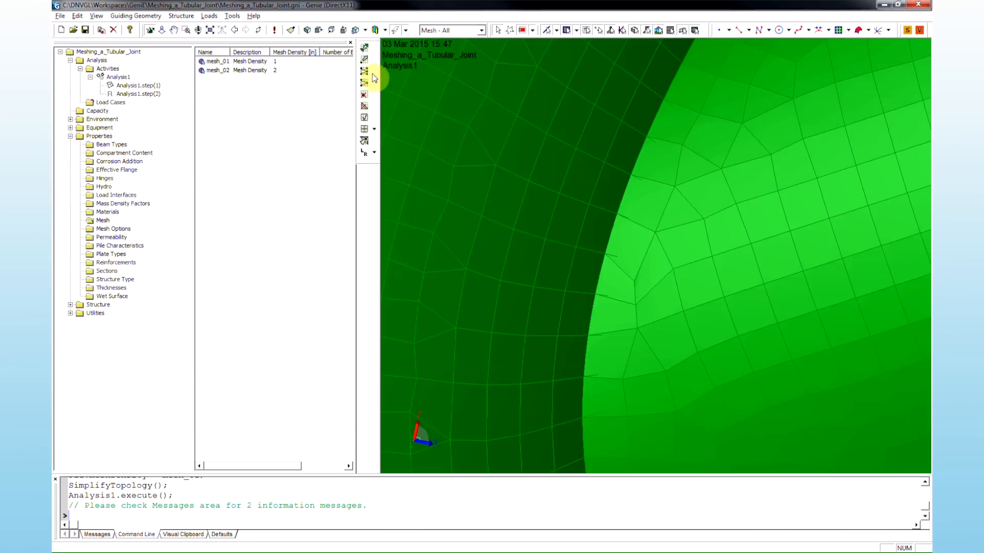
- Refine the grid of elements along the brace-to-chord intersection by picking a start and end element
{"action": "left_click", "coordinate": [367, 131]}
{"action": "left_click", "coordinate": [604, 126]}
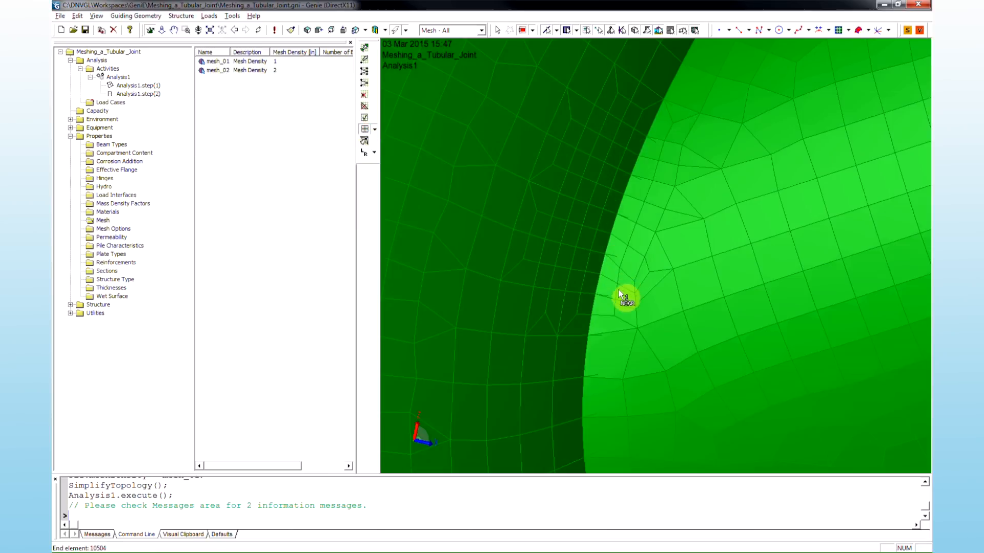
{"action": "left_click", "coordinate": [607, 398]}
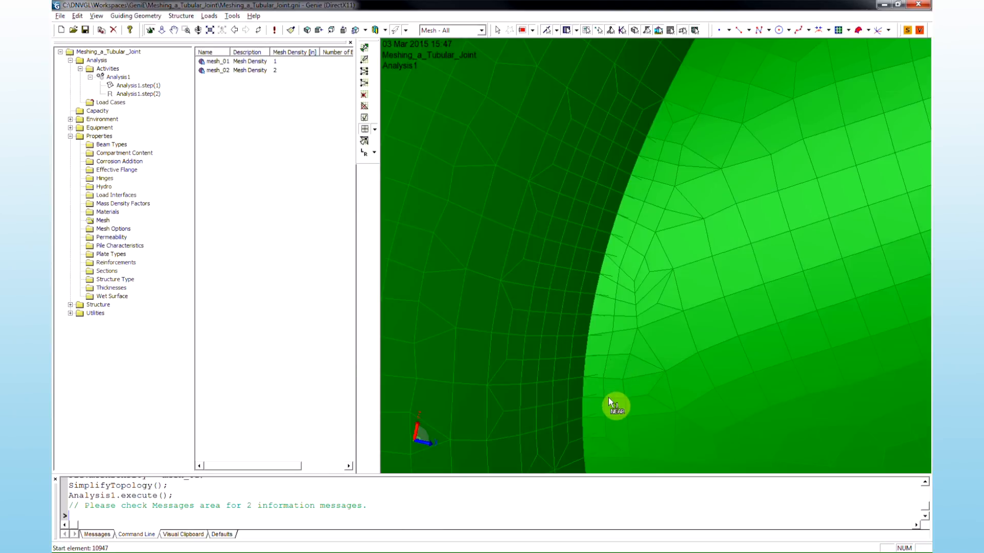